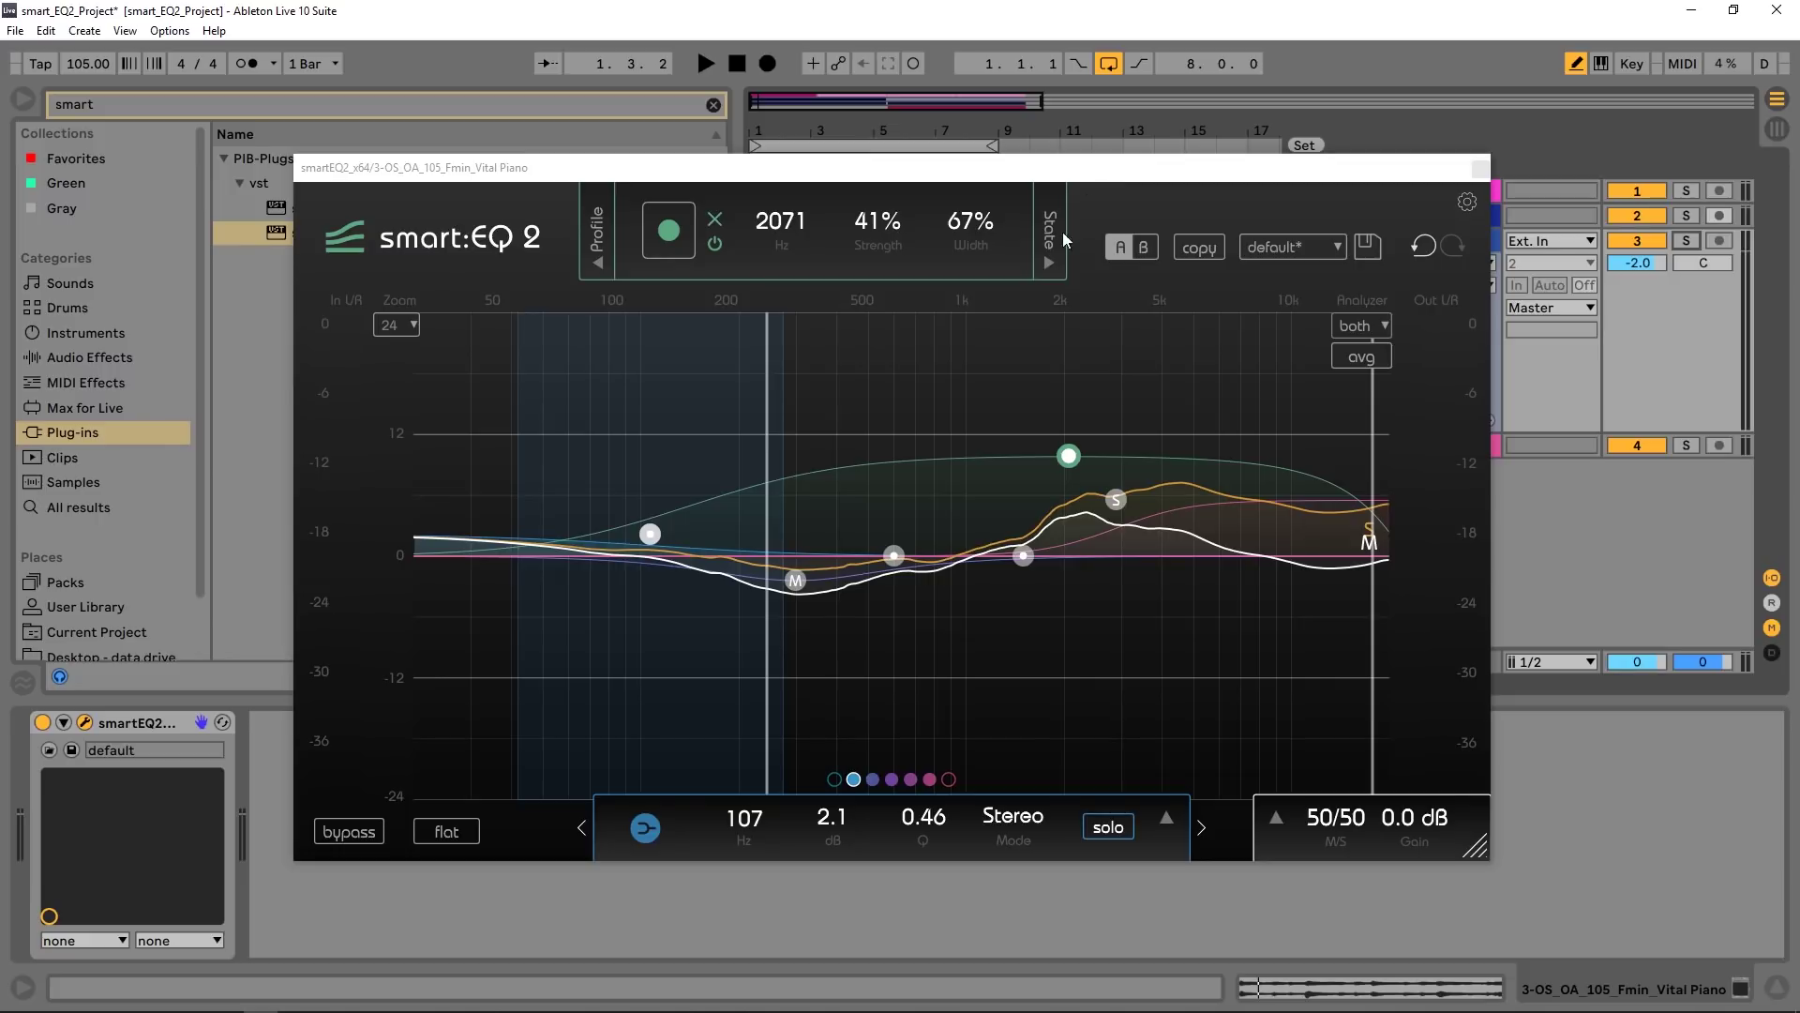
Toggle the Profile and State panels, leaving smart:EQ 2's state slots 1–9 expanded.
{"action": "left_click", "coordinate": [1048, 266]}
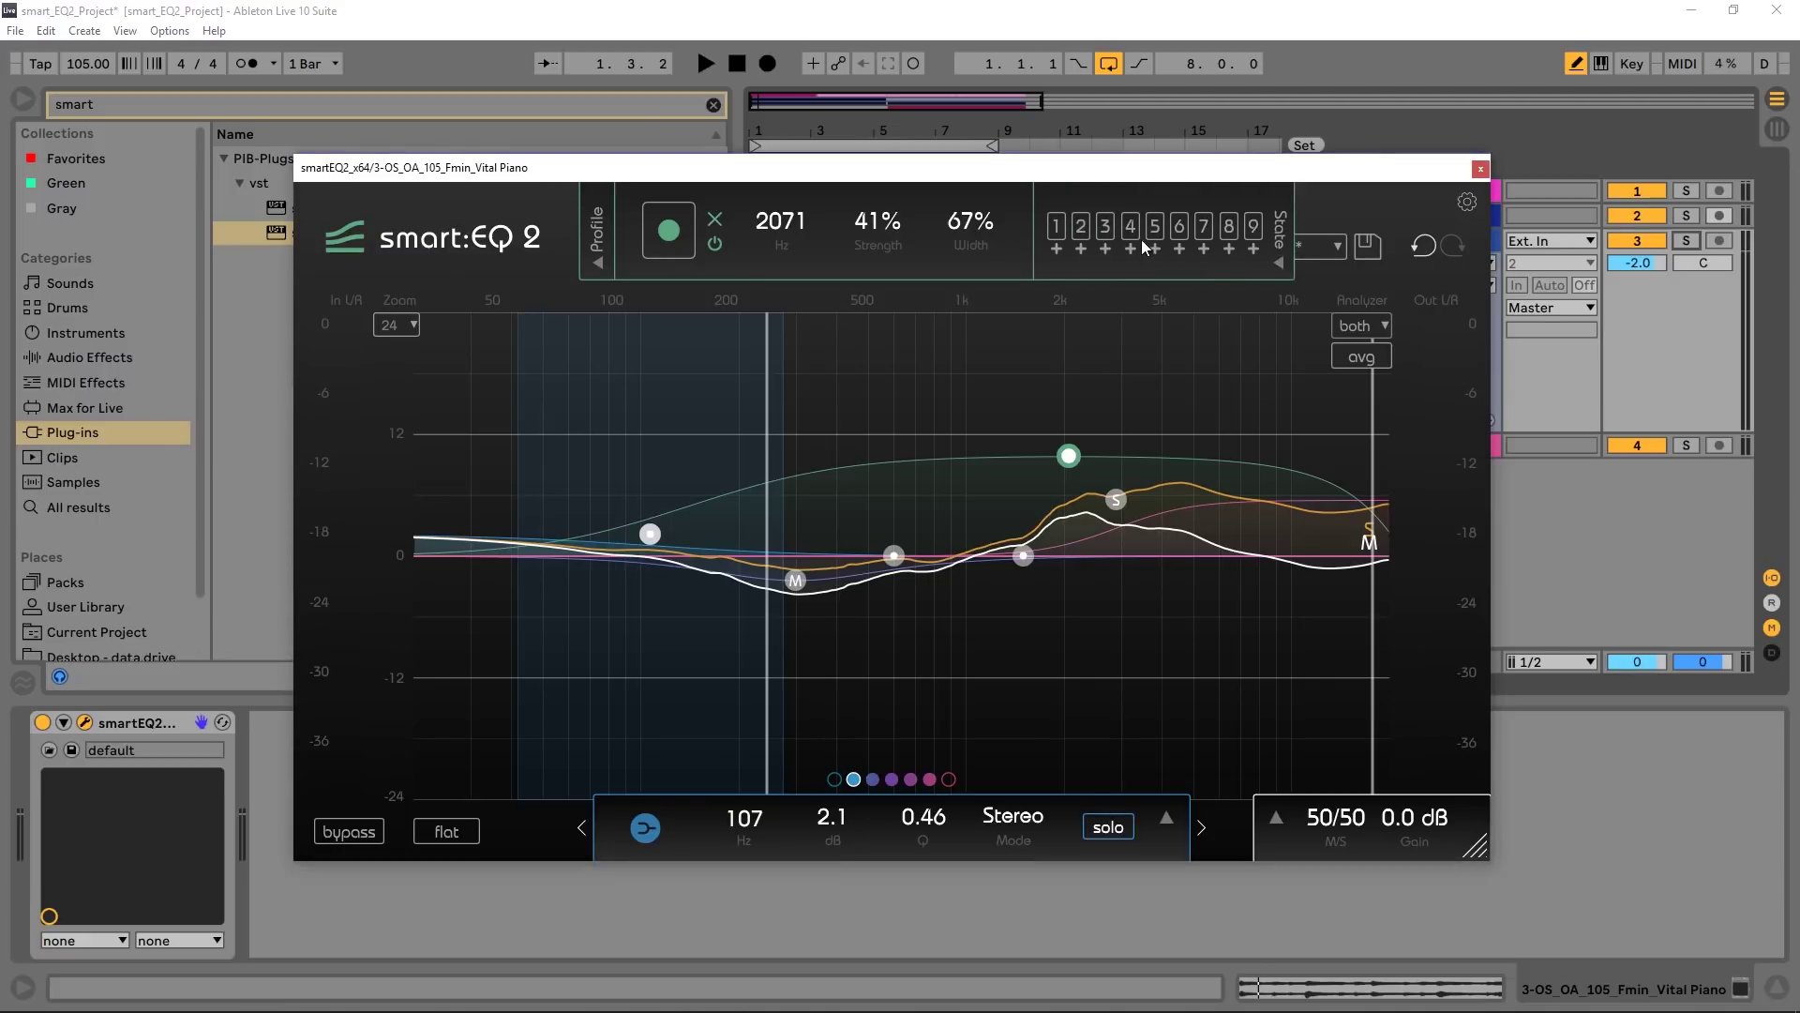
{"action": "left_click", "coordinate": [1277, 264]}
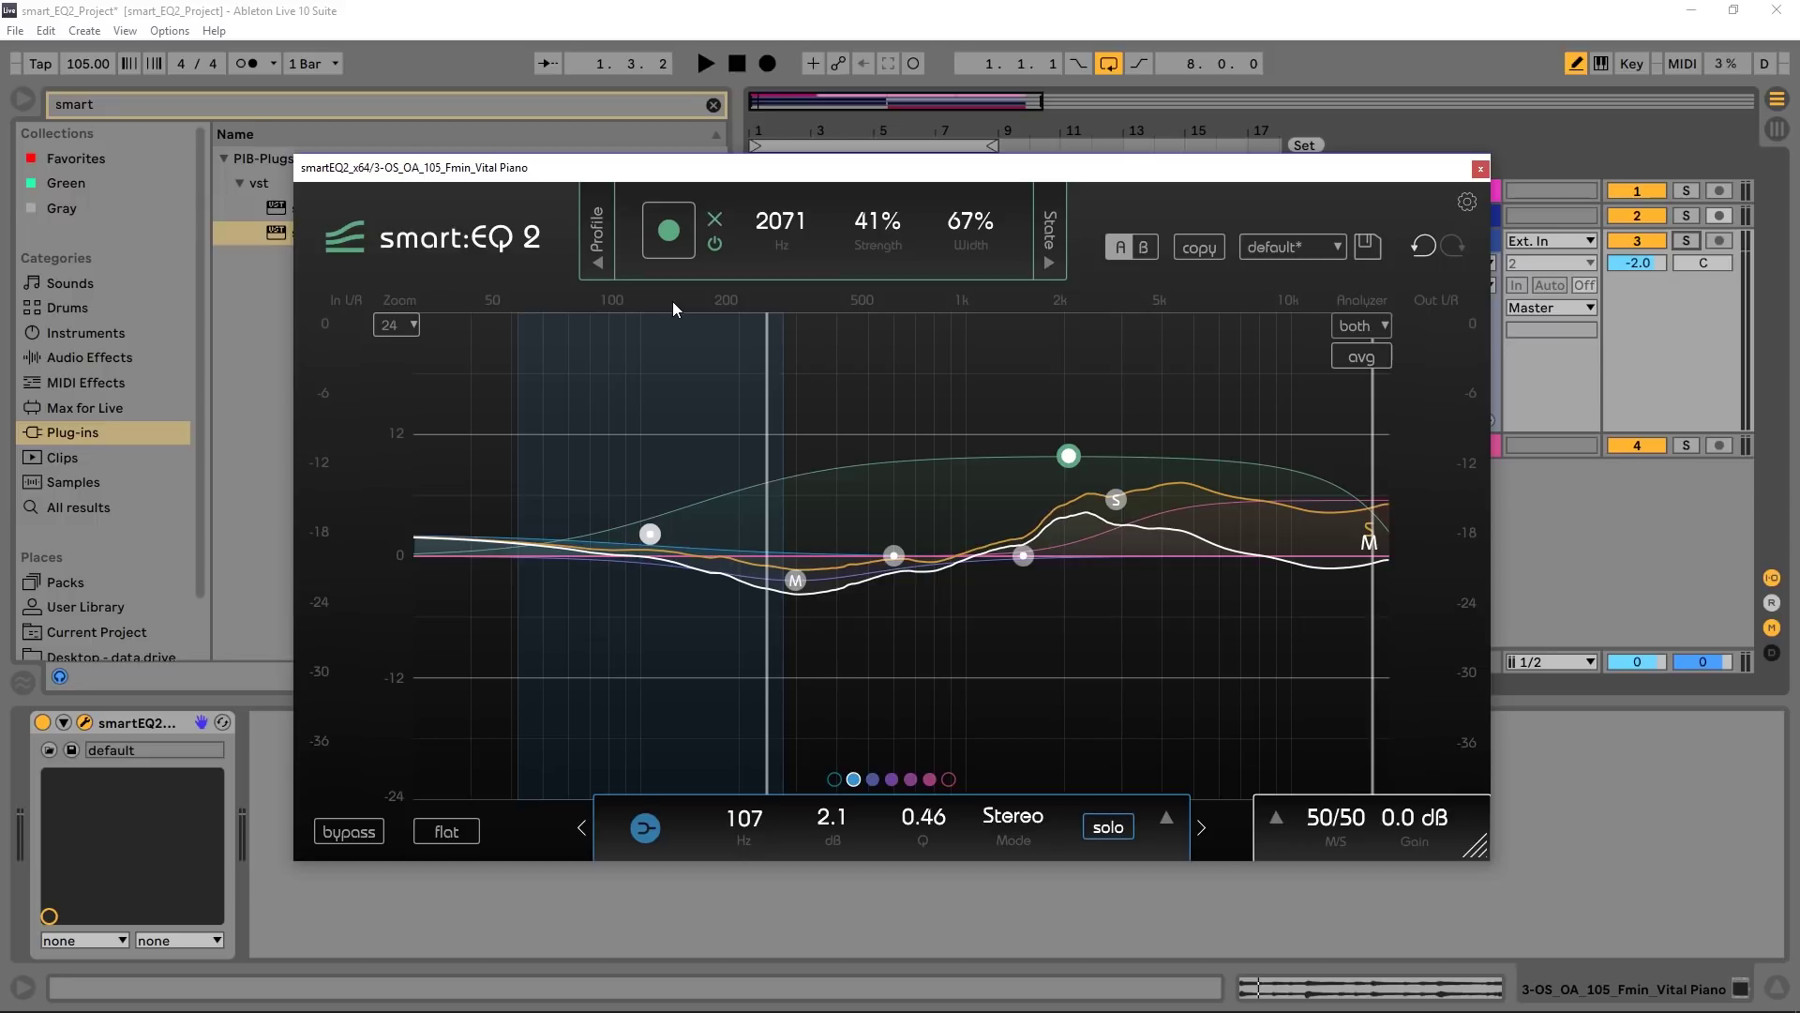
{"action": "left_click", "coordinate": [598, 264]}
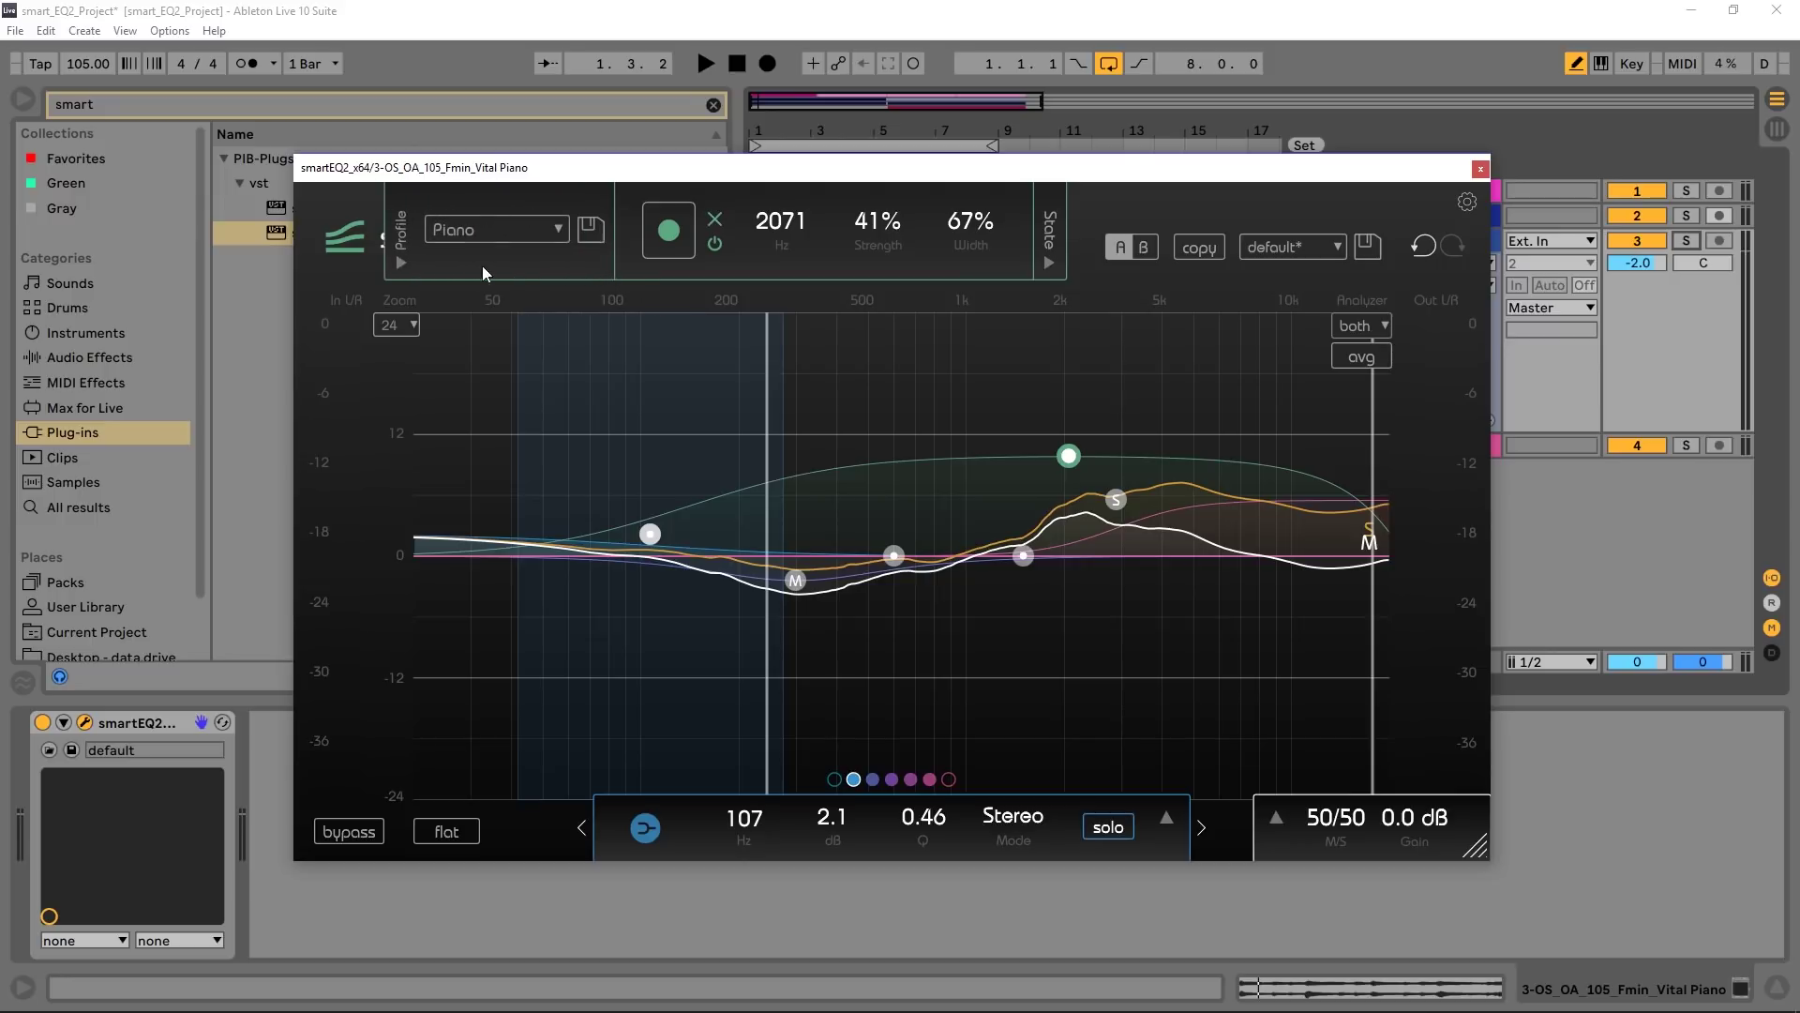
{"action": "left_click", "coordinate": [396, 262]}
{"action": "left_click", "coordinate": [1046, 268]}
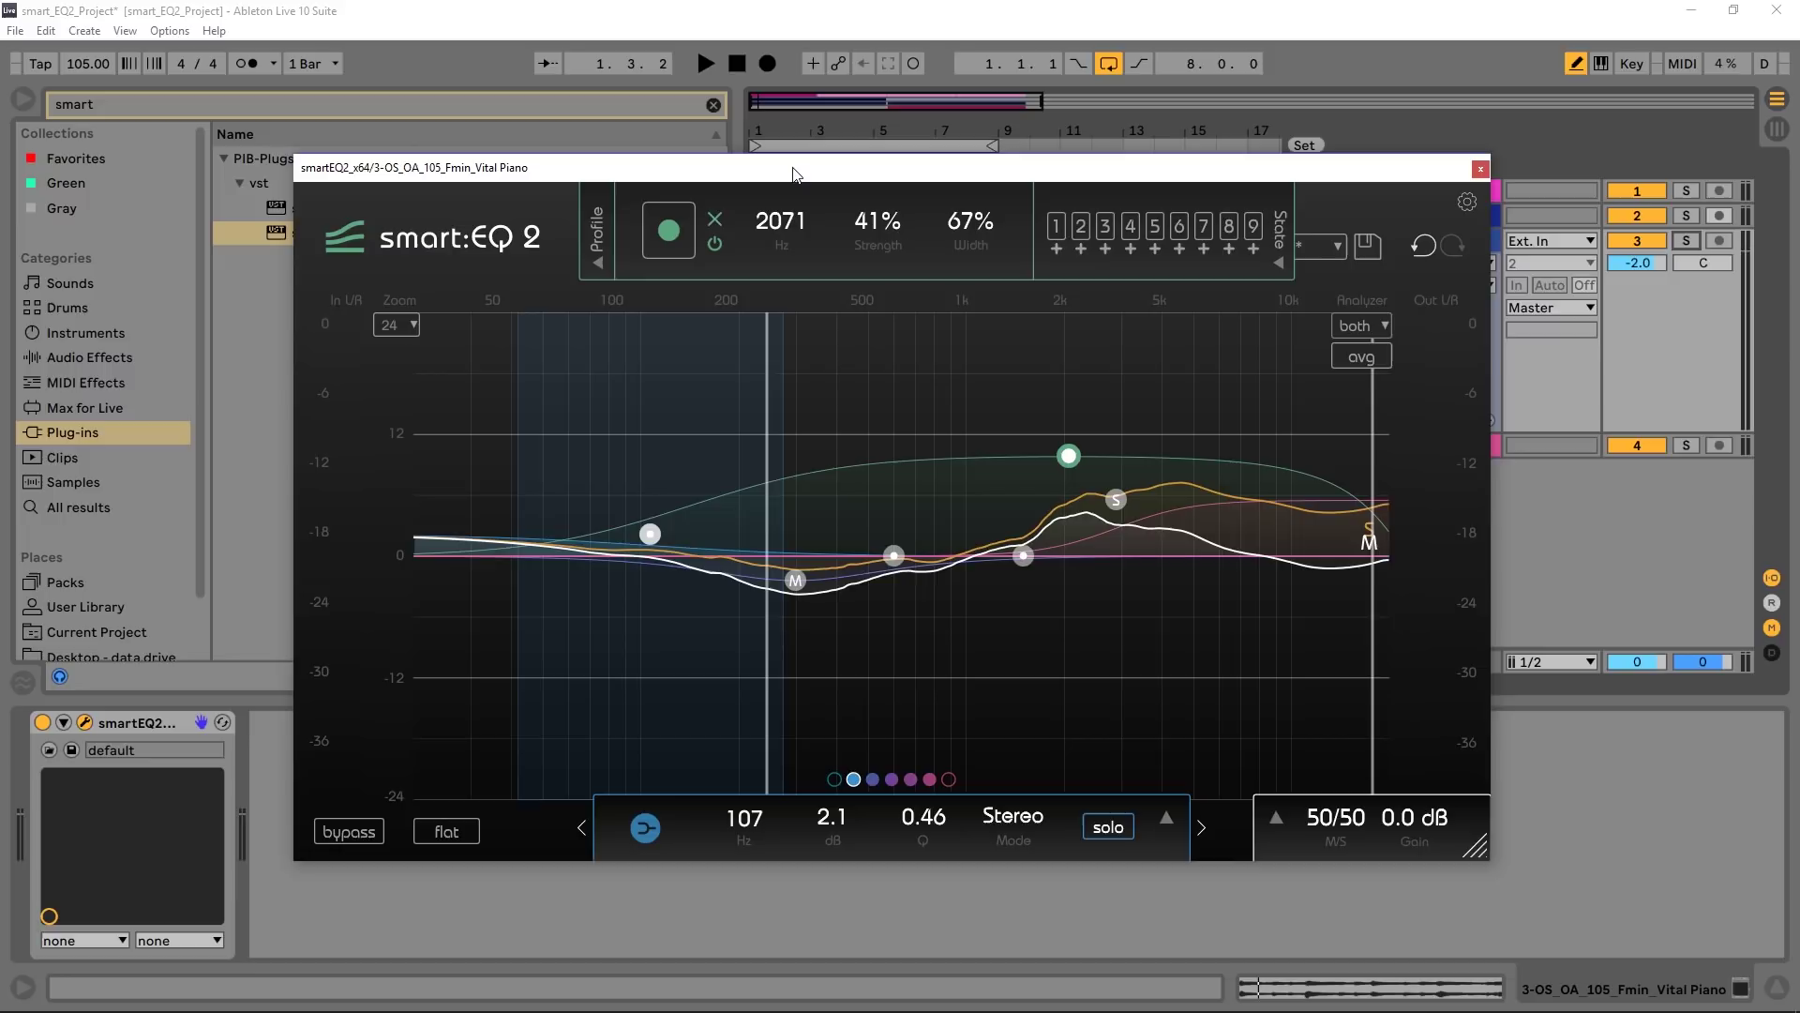
Select the Piano clip over bars 1–9 in the arrangement.
{"action": "left_click_drag", "start_coordinate": [795, 175], "coordinate": [797, 387]}
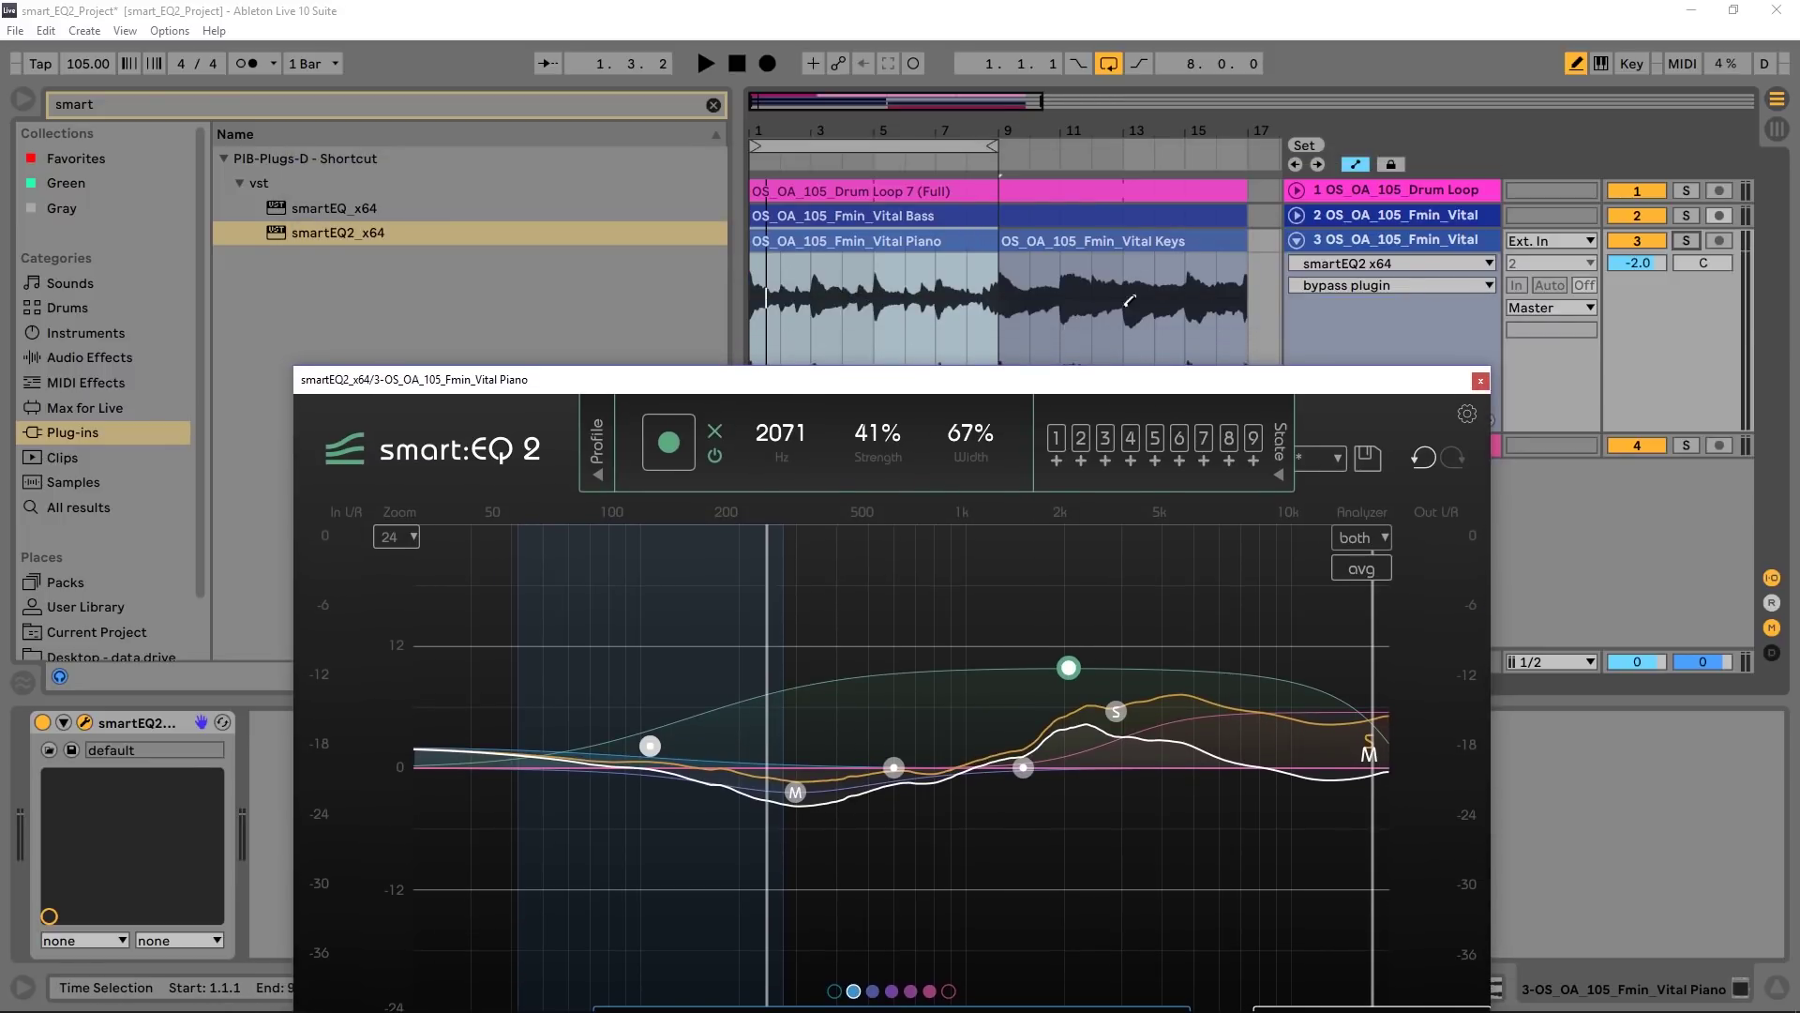
{"action": "left_click", "coordinate": [1097, 254]}
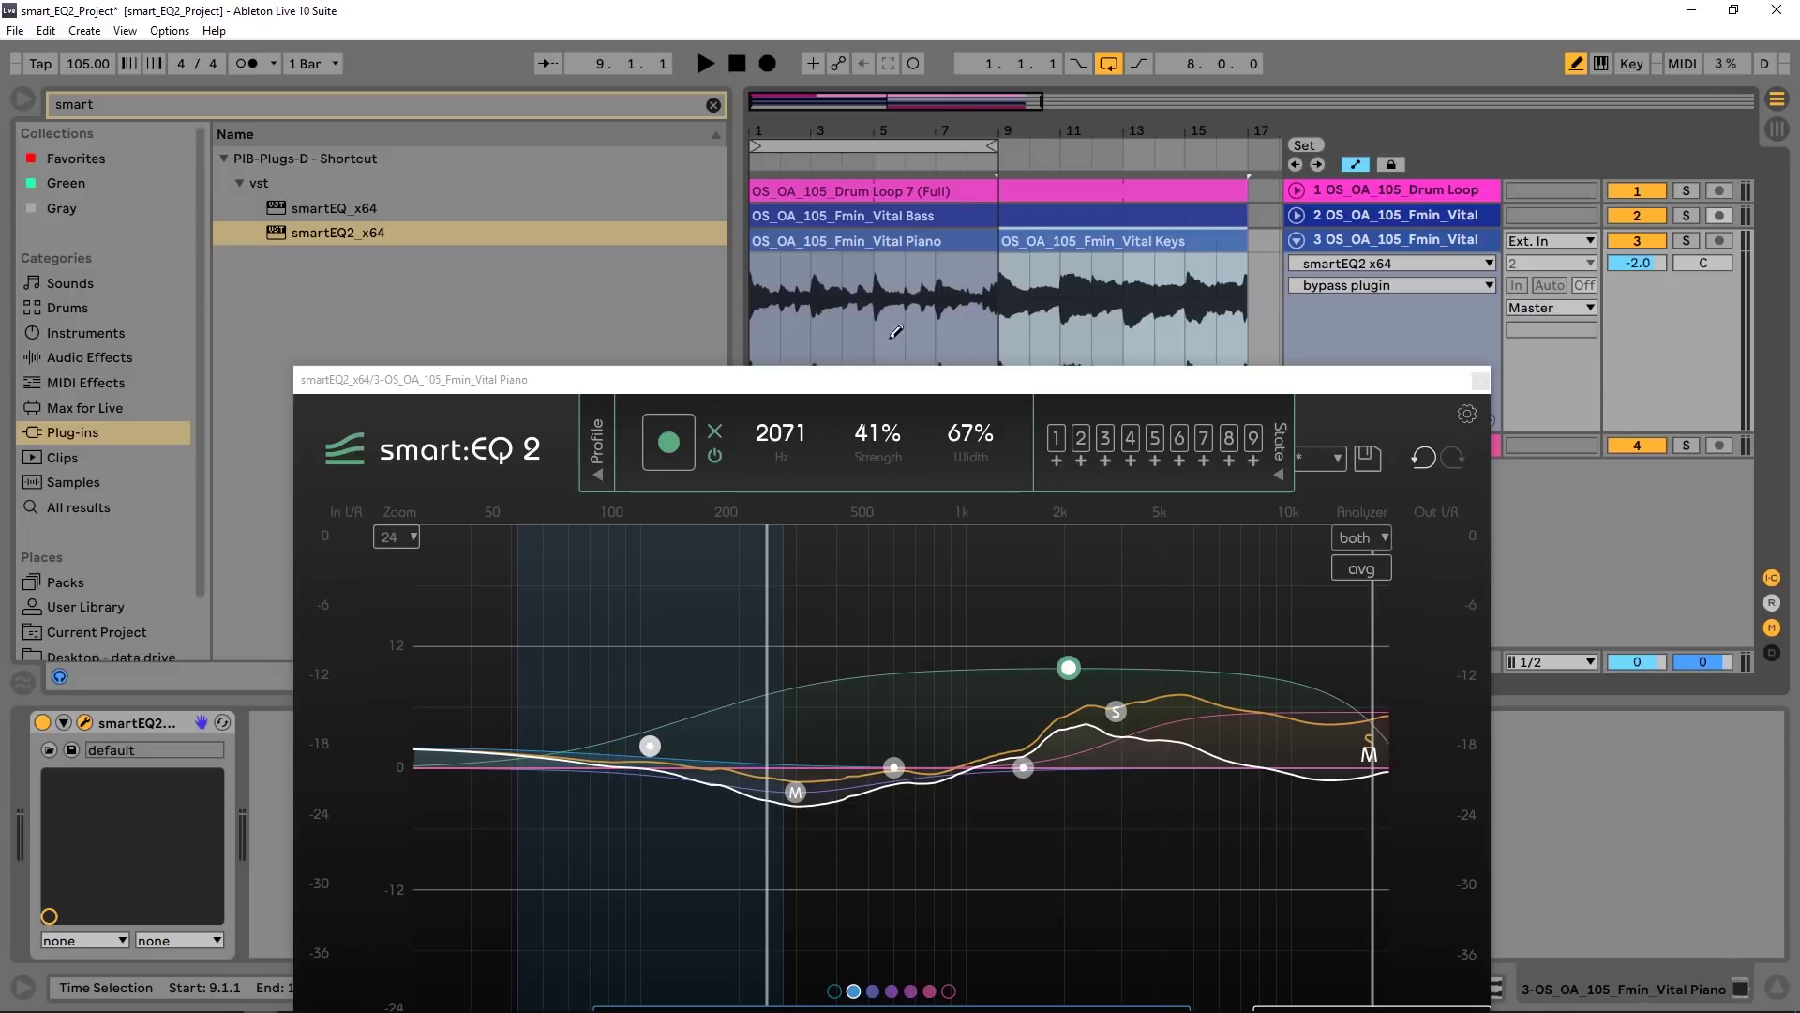
{"action": "left_click", "coordinate": [896, 333]}
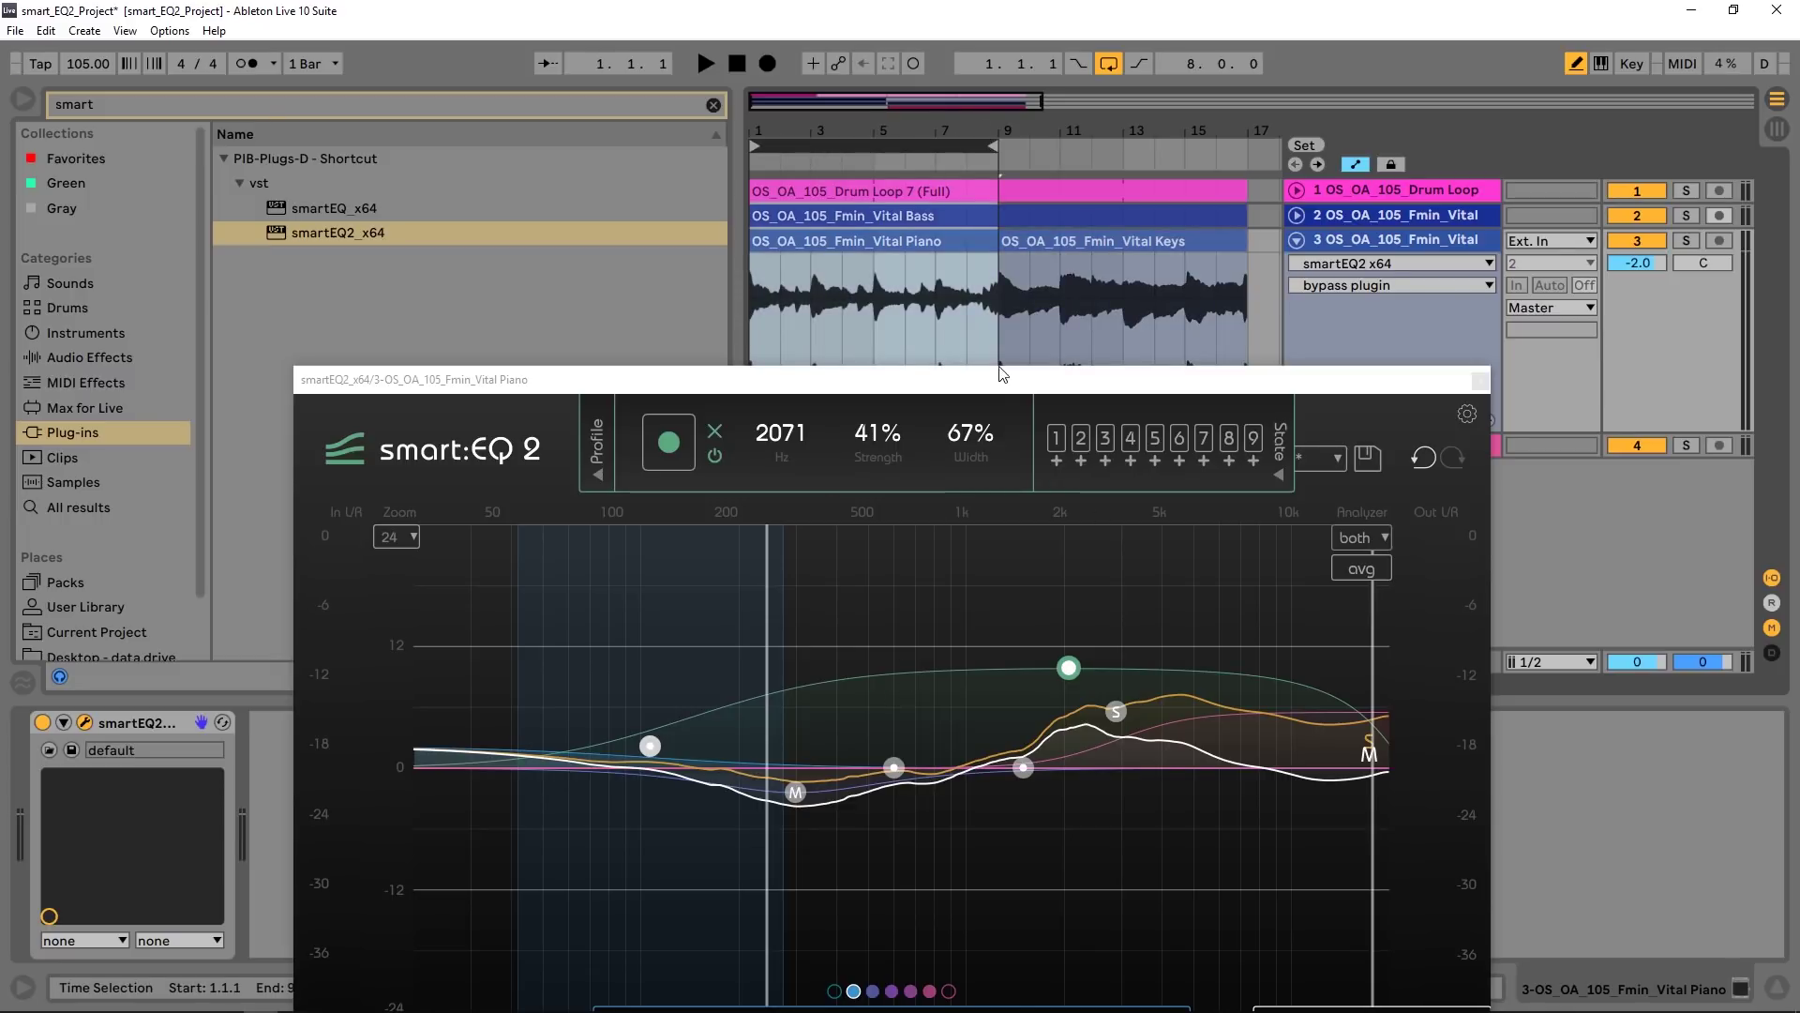
{"action": "left_click_drag", "start_coordinate": [1001, 377], "coordinate": [924, 211]}
Solo the piano track and play it with smart:EQ 2 bypassed, then re-enabled.
{"action": "left_click", "coordinate": [1686, 240]}
{"action": "key", "text": "space"}
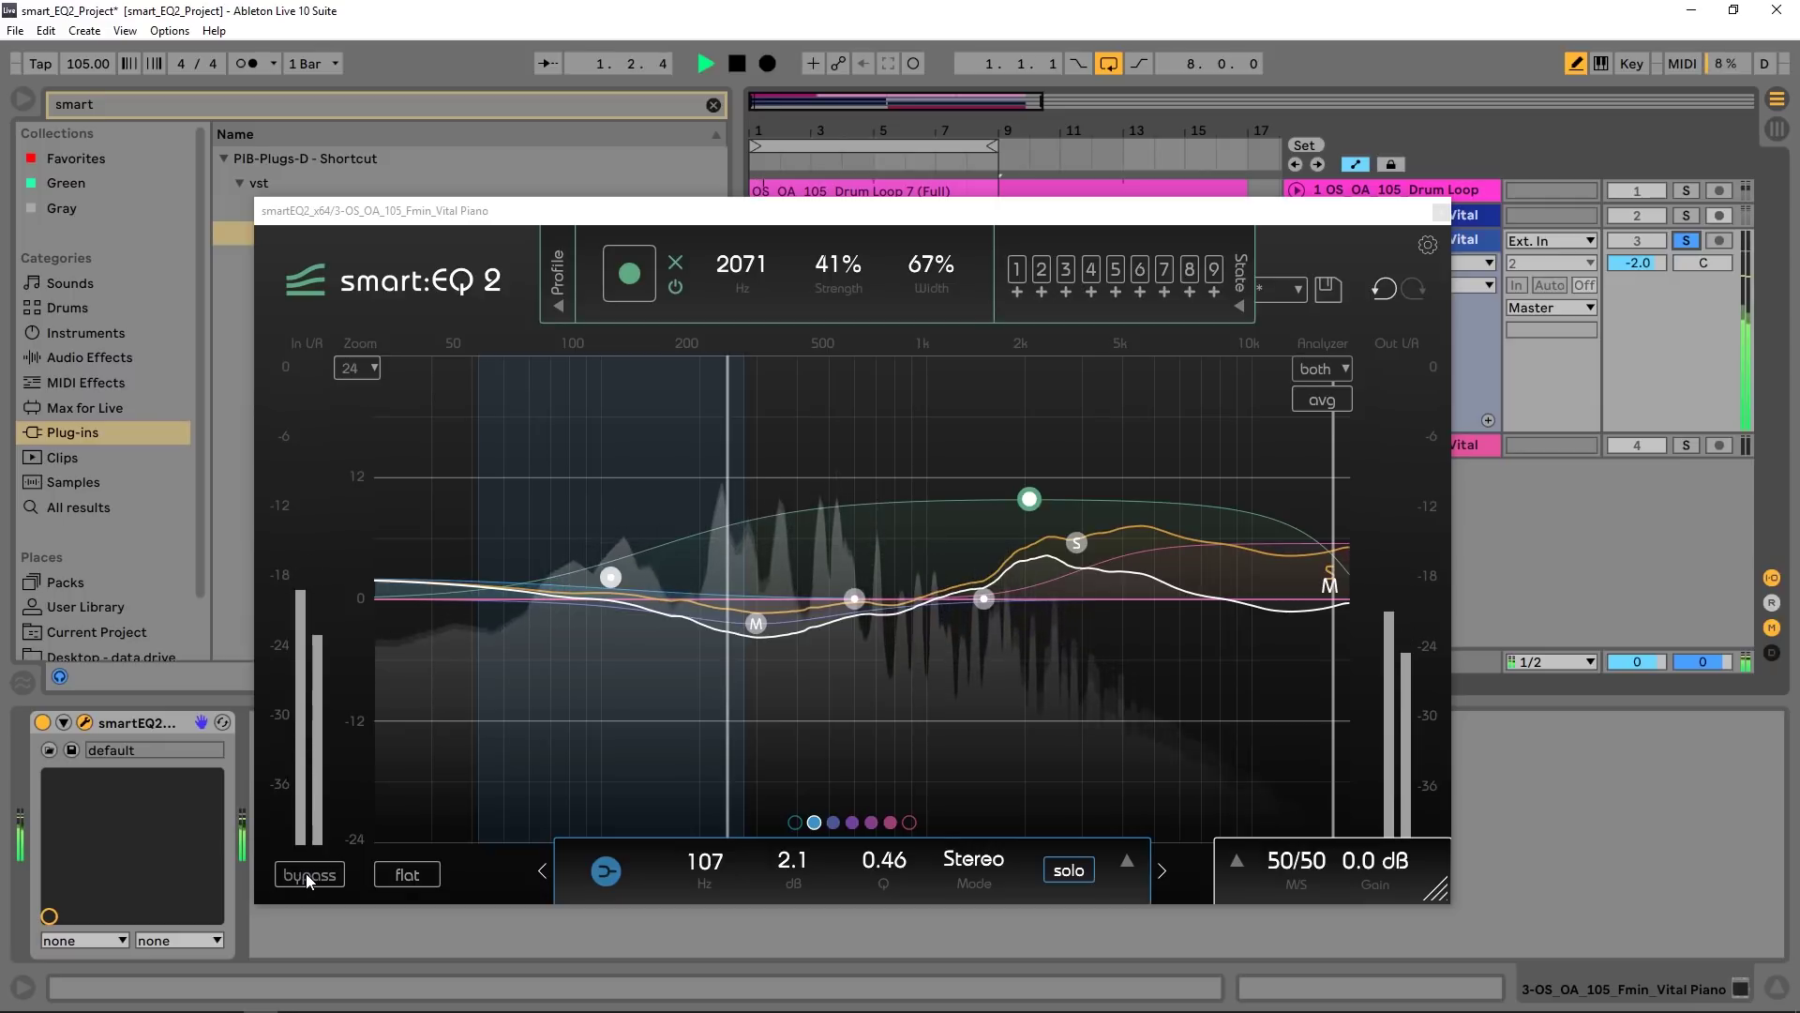
{"action": "left_click", "coordinate": [305, 874]}
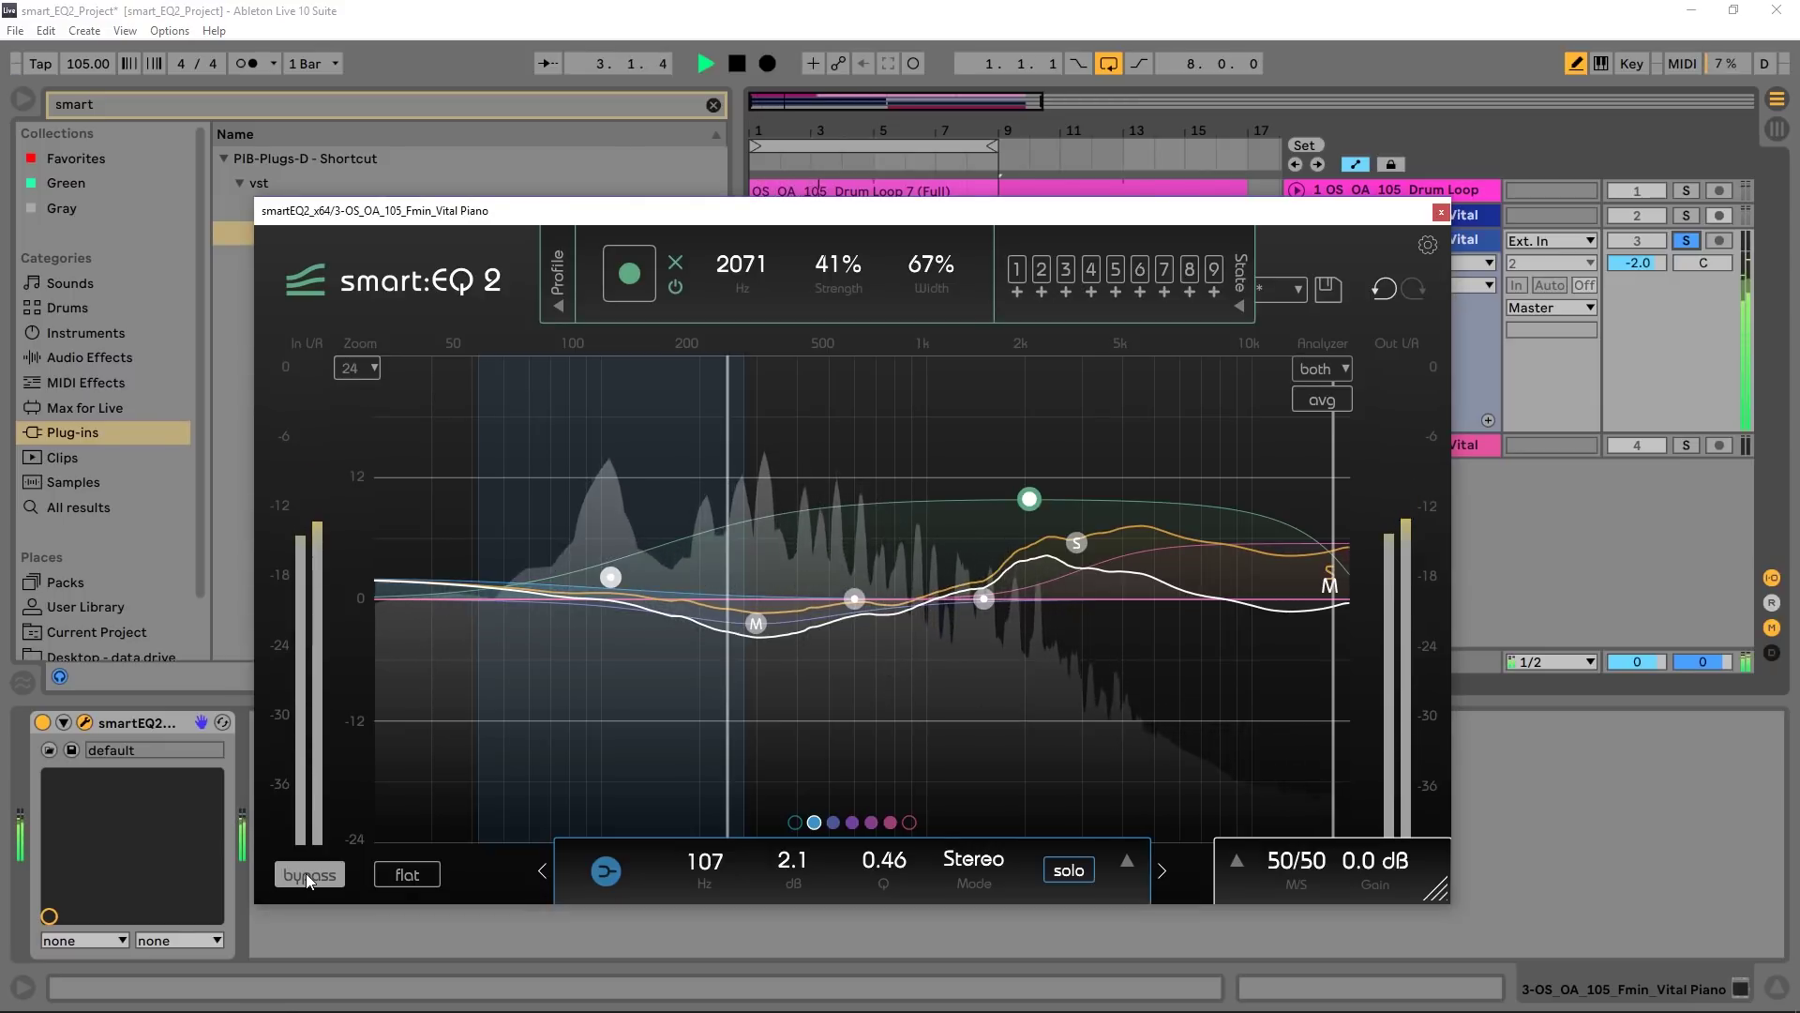
{"action": "left_click", "coordinate": [306, 874]}
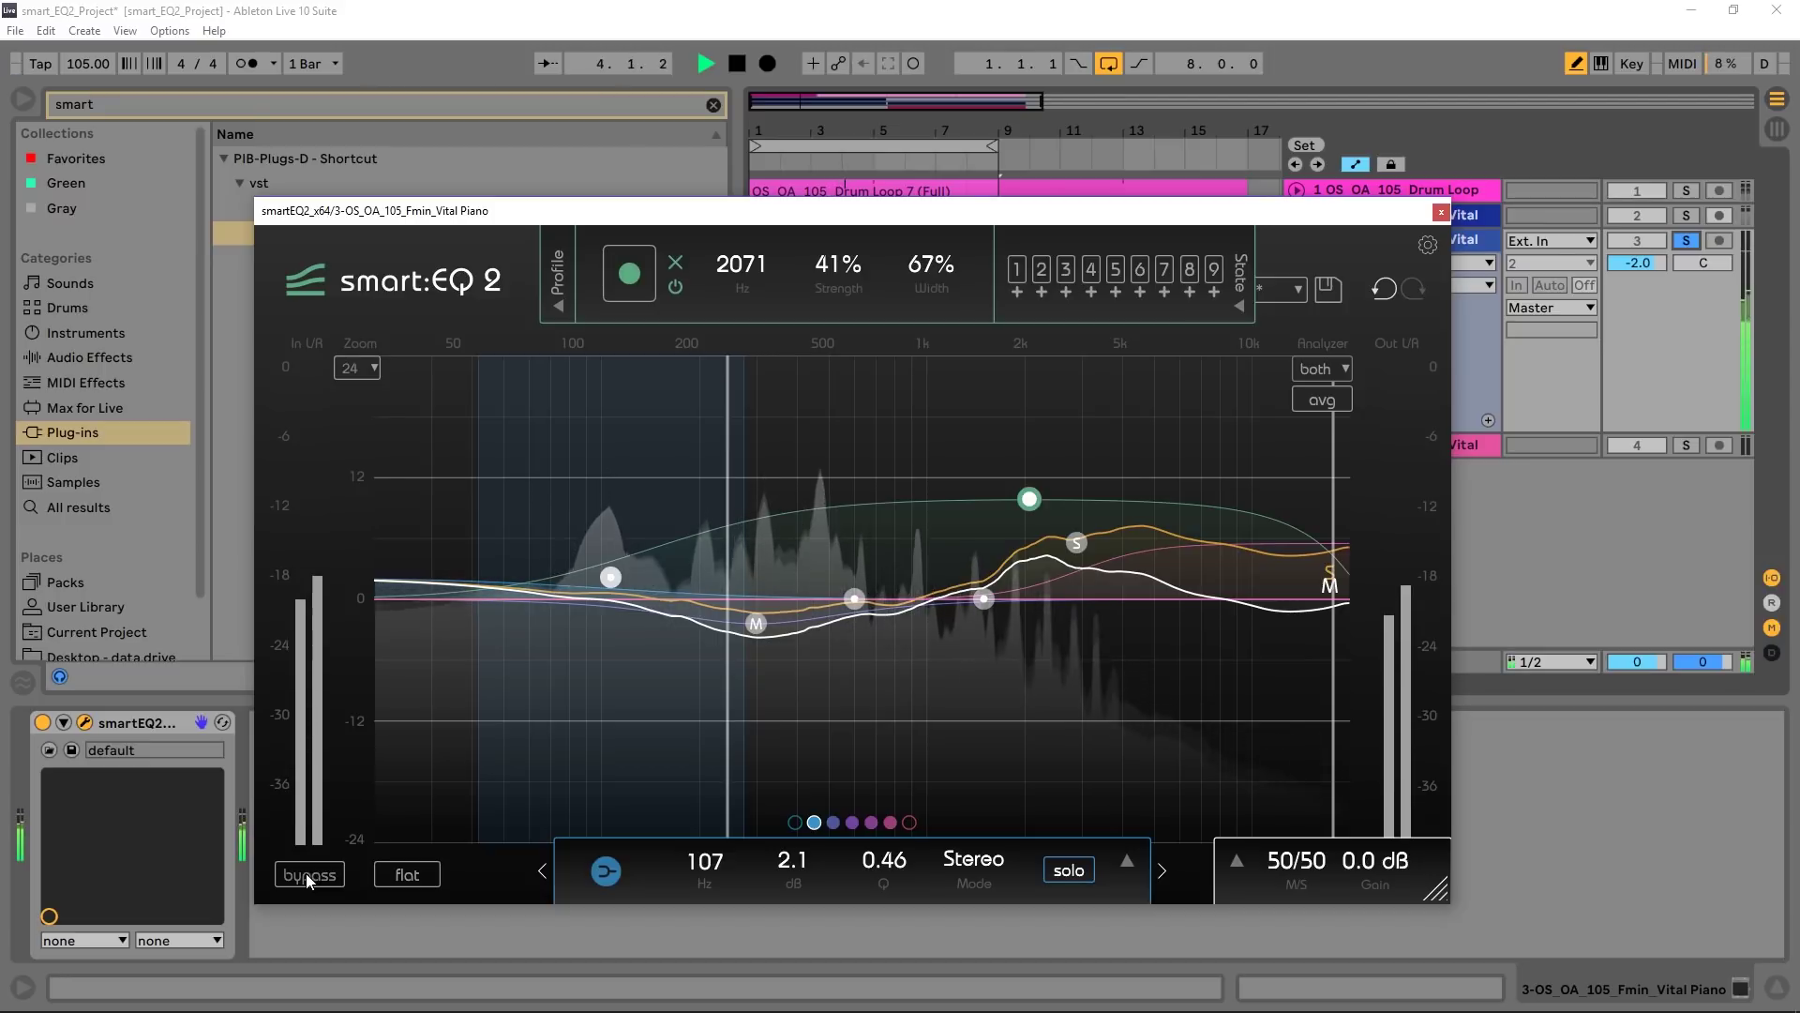
{"action": "key", "text": "space"}
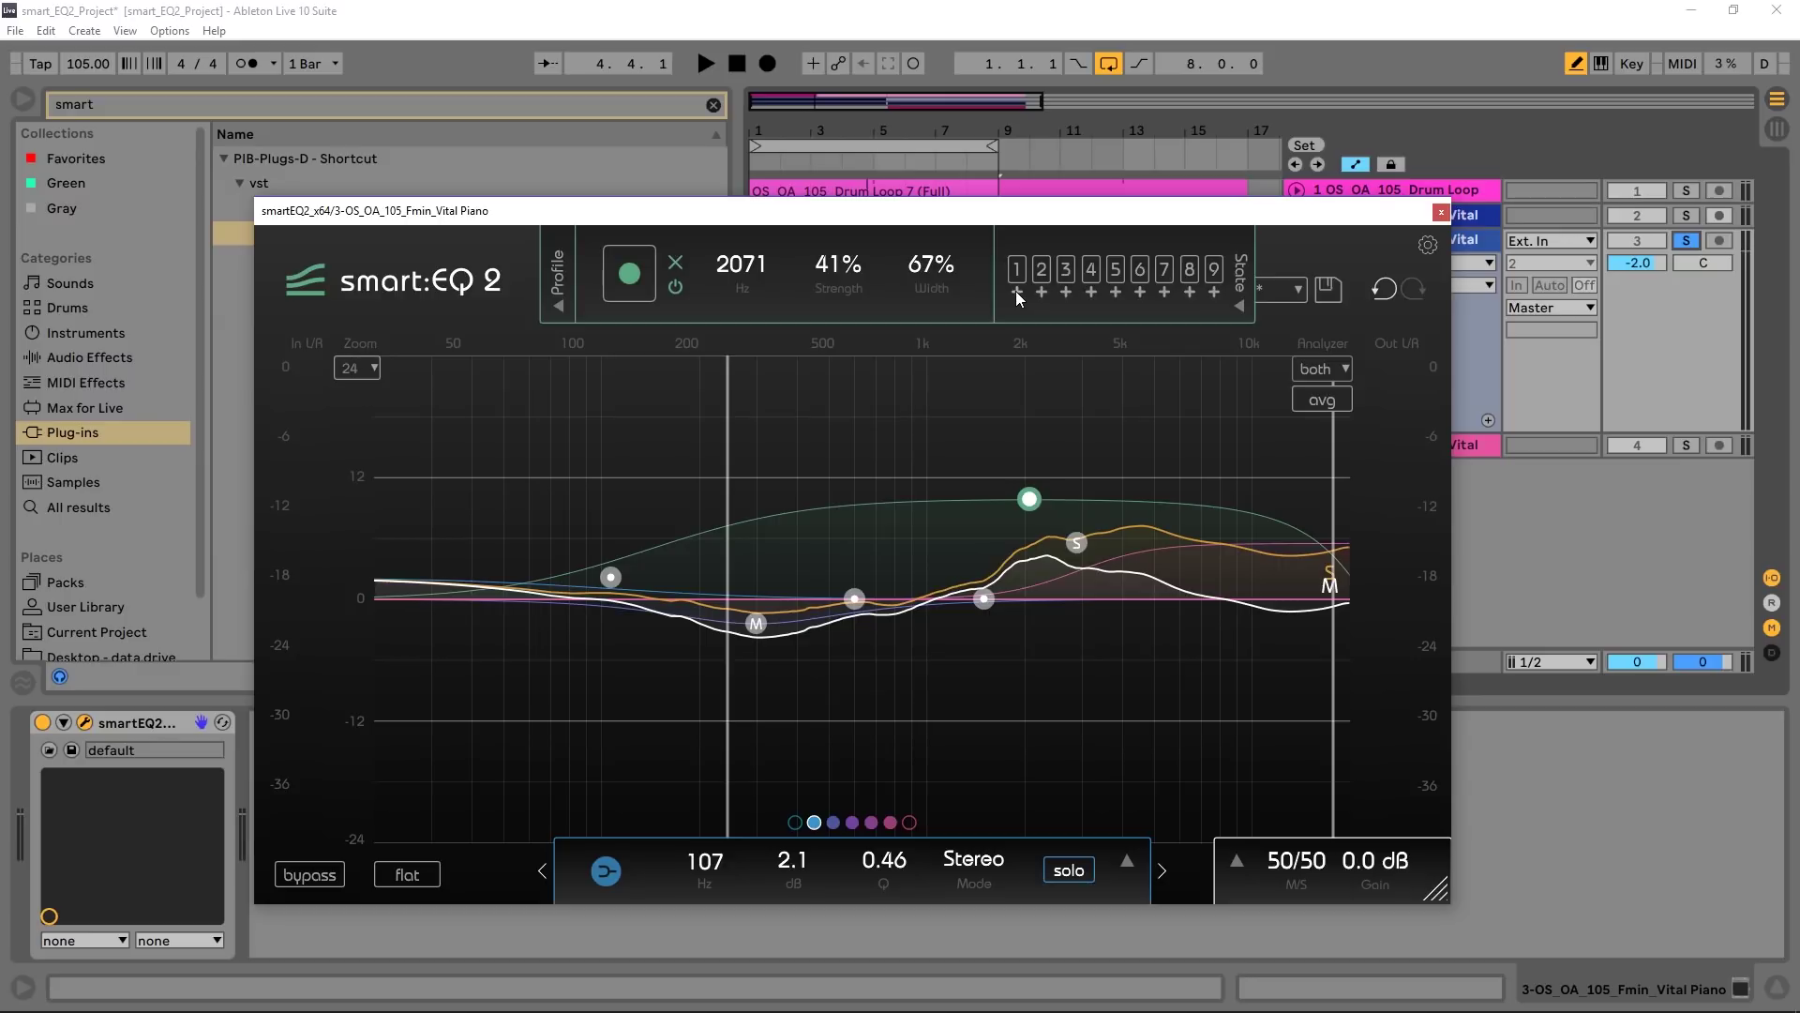
Move the loop region to bars 9–17 and start smart:EQ 2 learning.
{"action": "left_click_drag", "start_coordinate": [933, 210], "coordinate": [942, 293]}
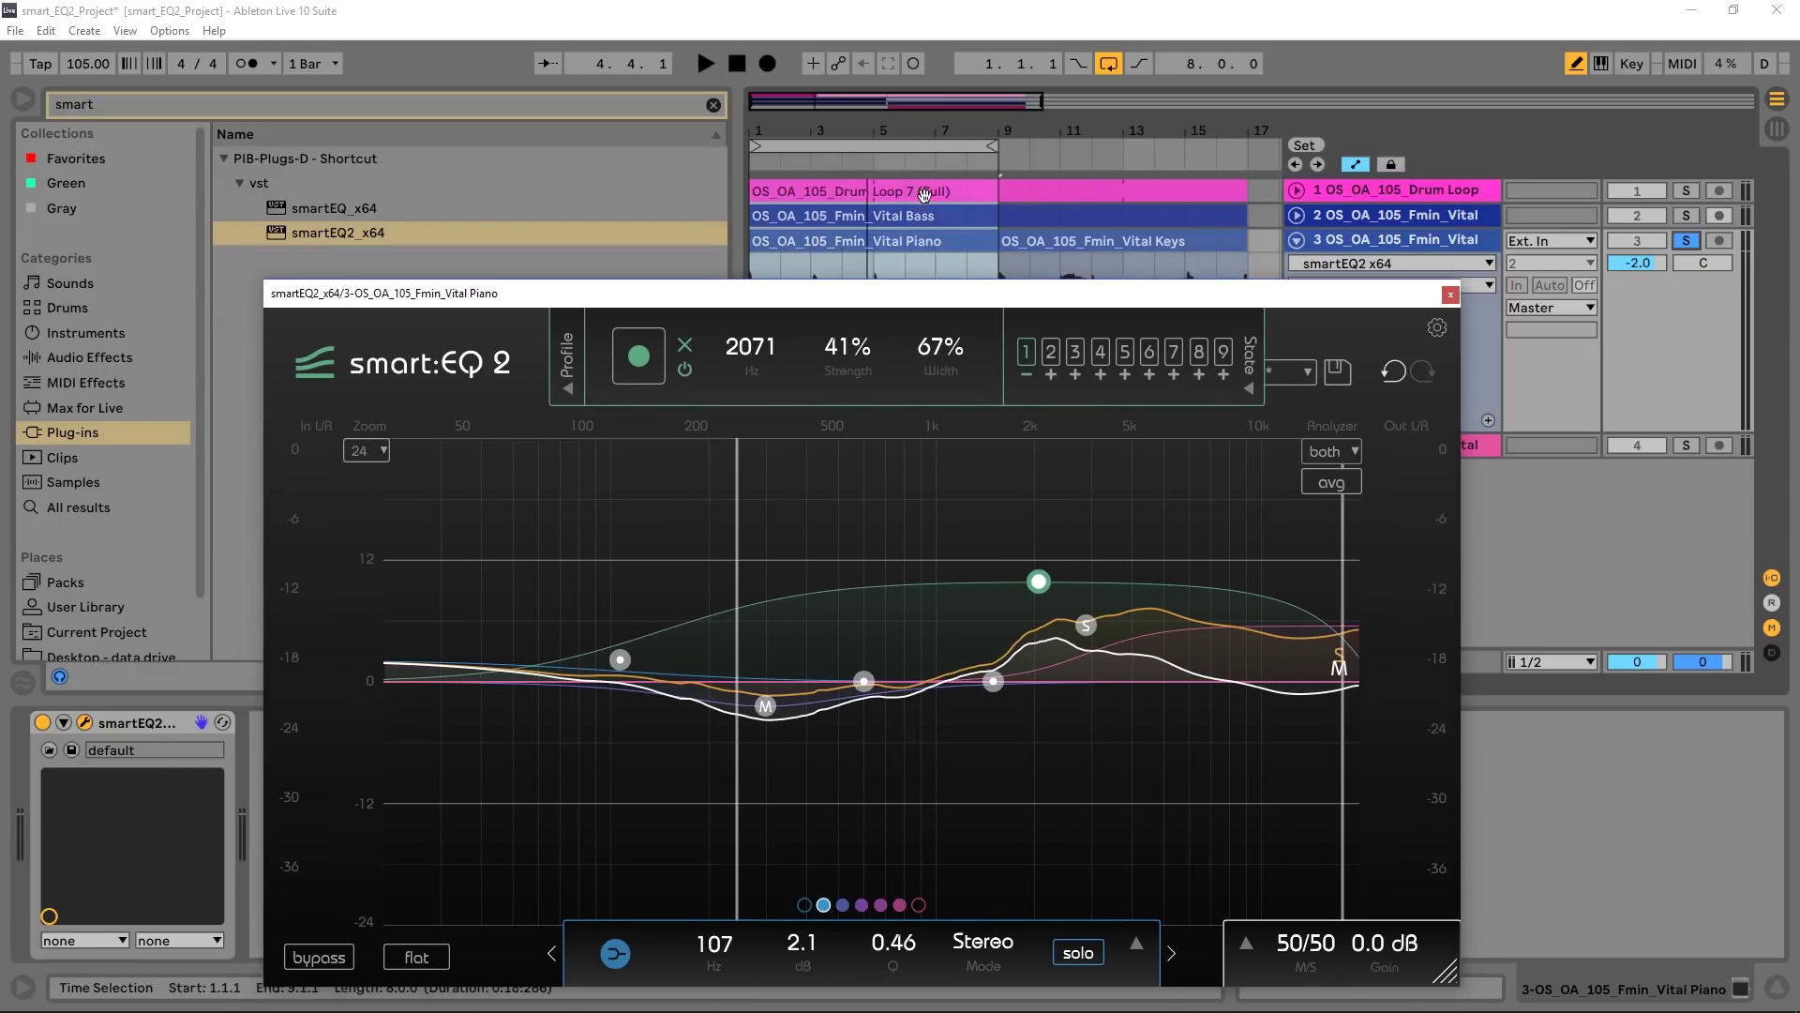
{"action": "left_click_drag", "start_coordinate": [883, 137], "coordinate": [1133, 143]}
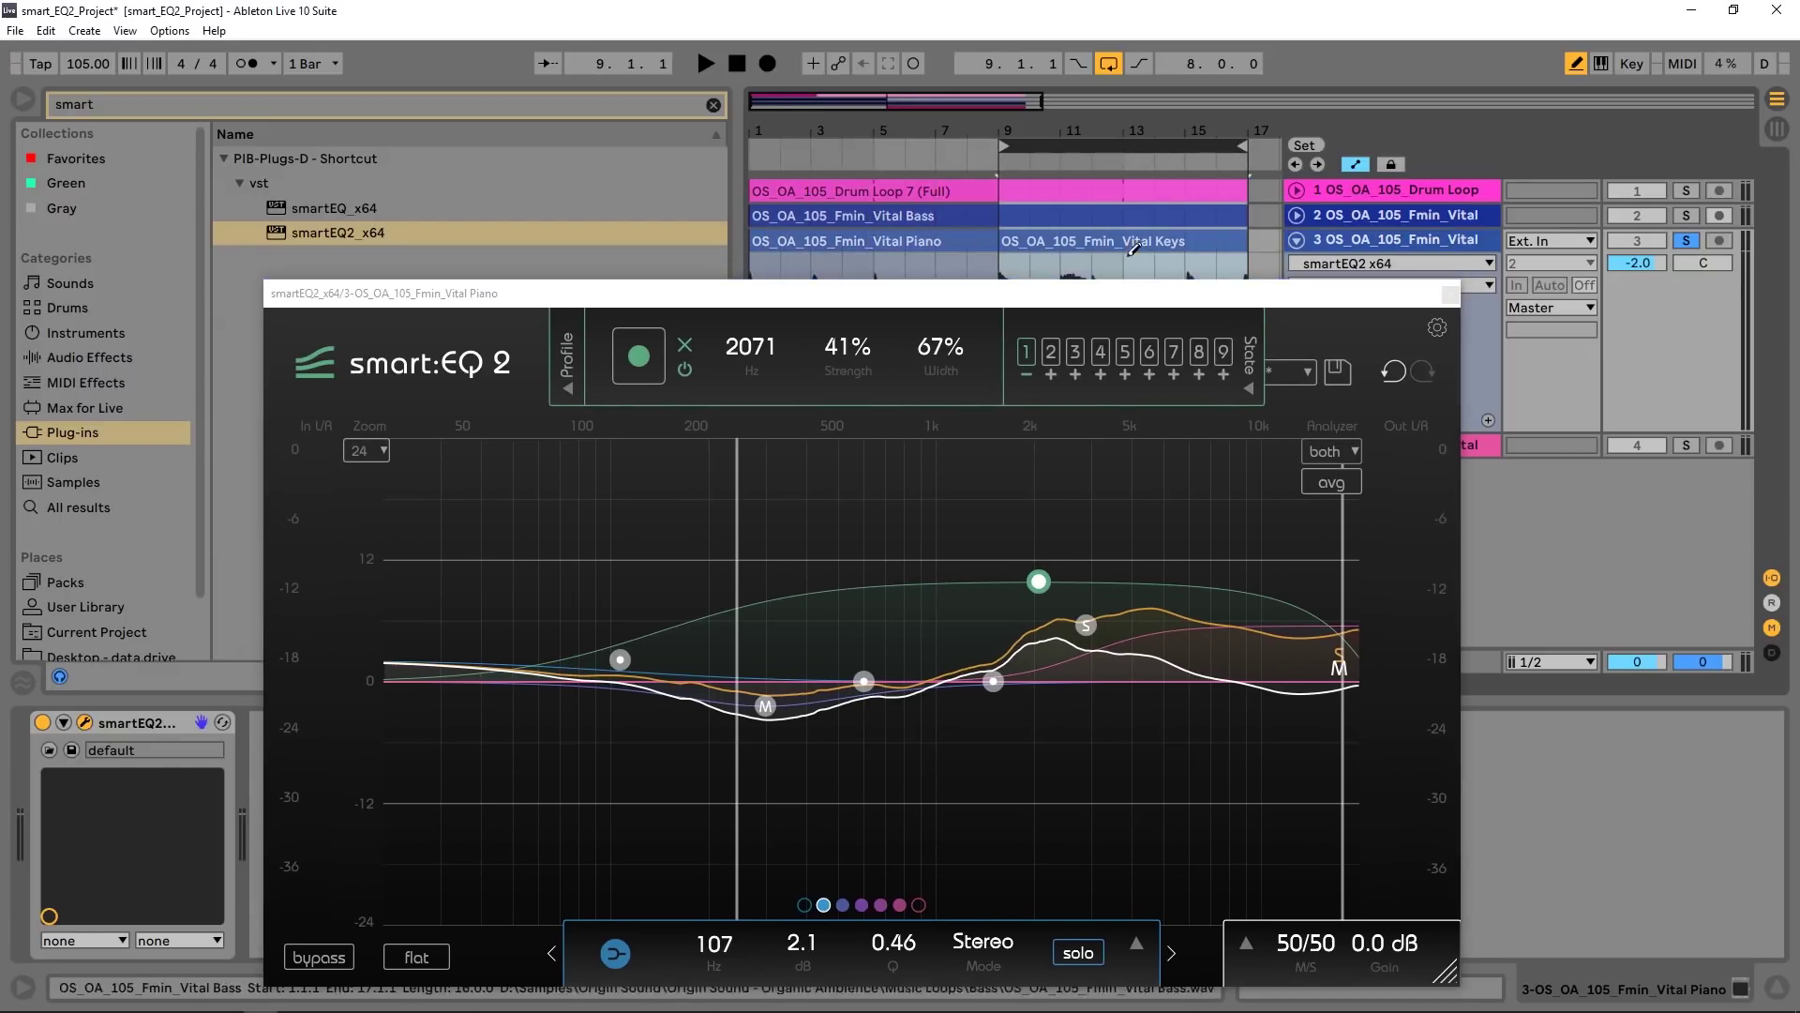
{"action": "left_click_drag", "start_coordinate": [1109, 305], "coordinate": [1050, 225]}
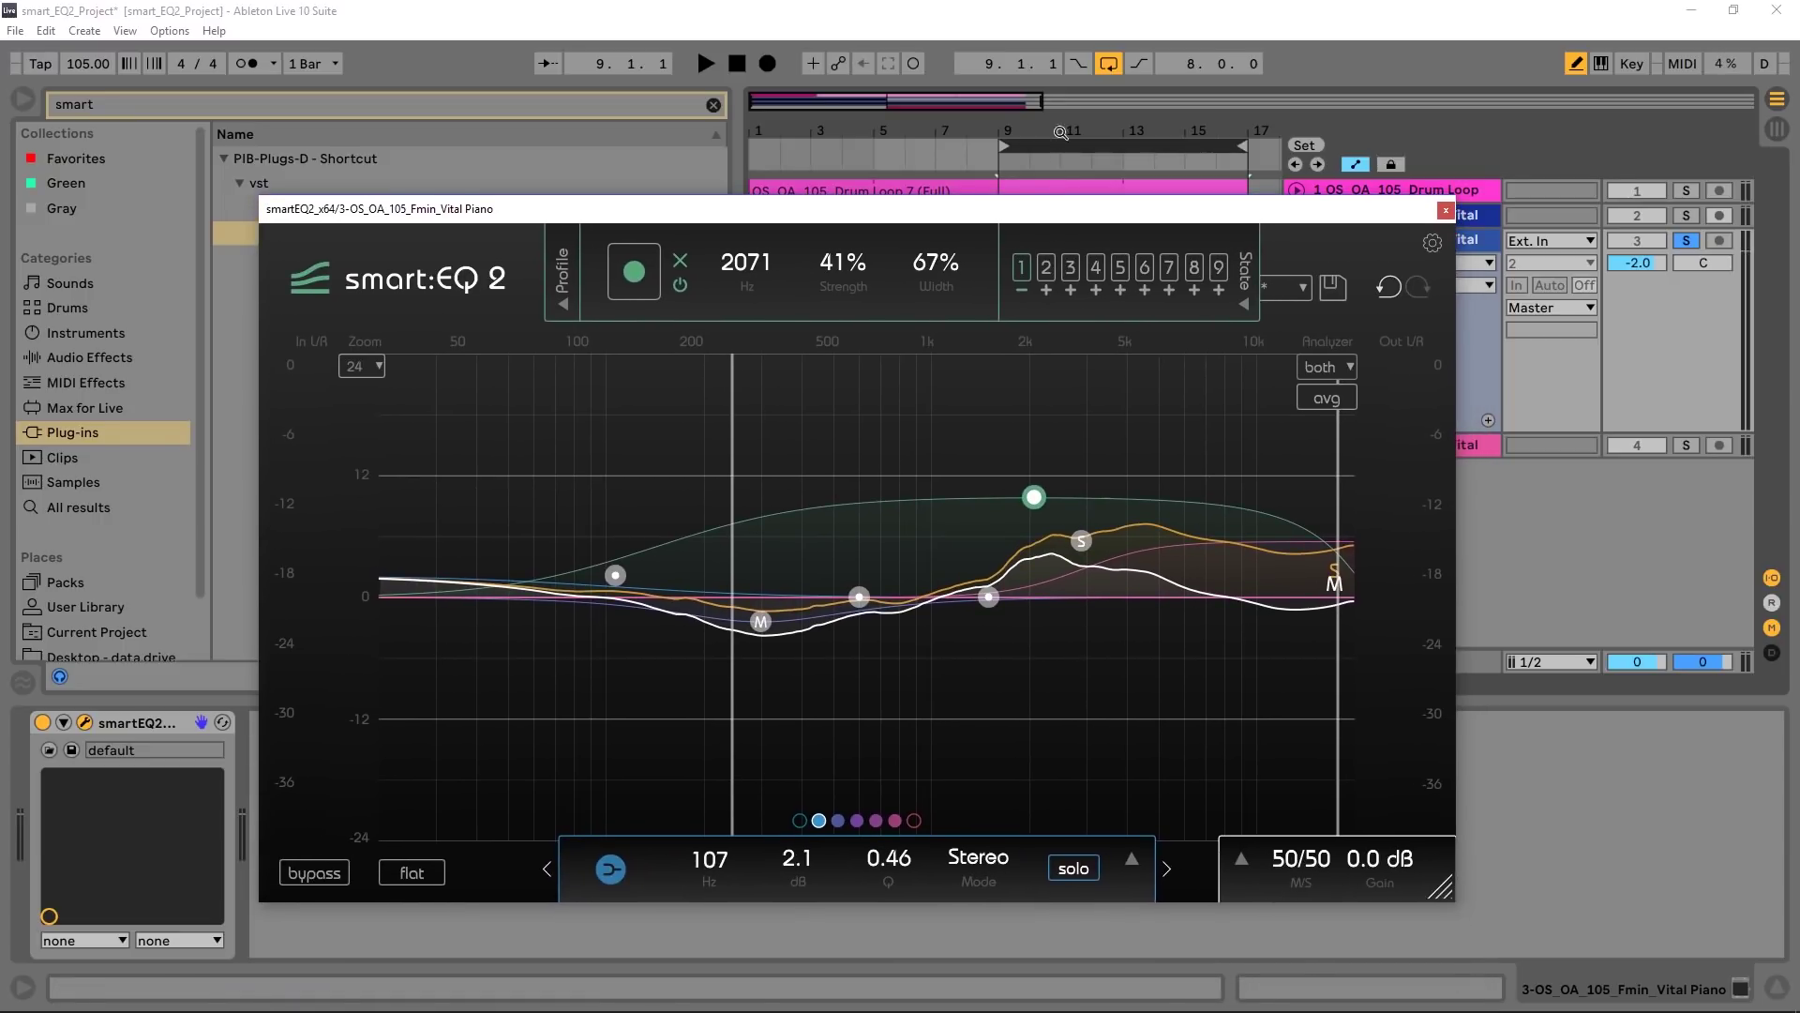
{"action": "left_click", "coordinate": [635, 272]}
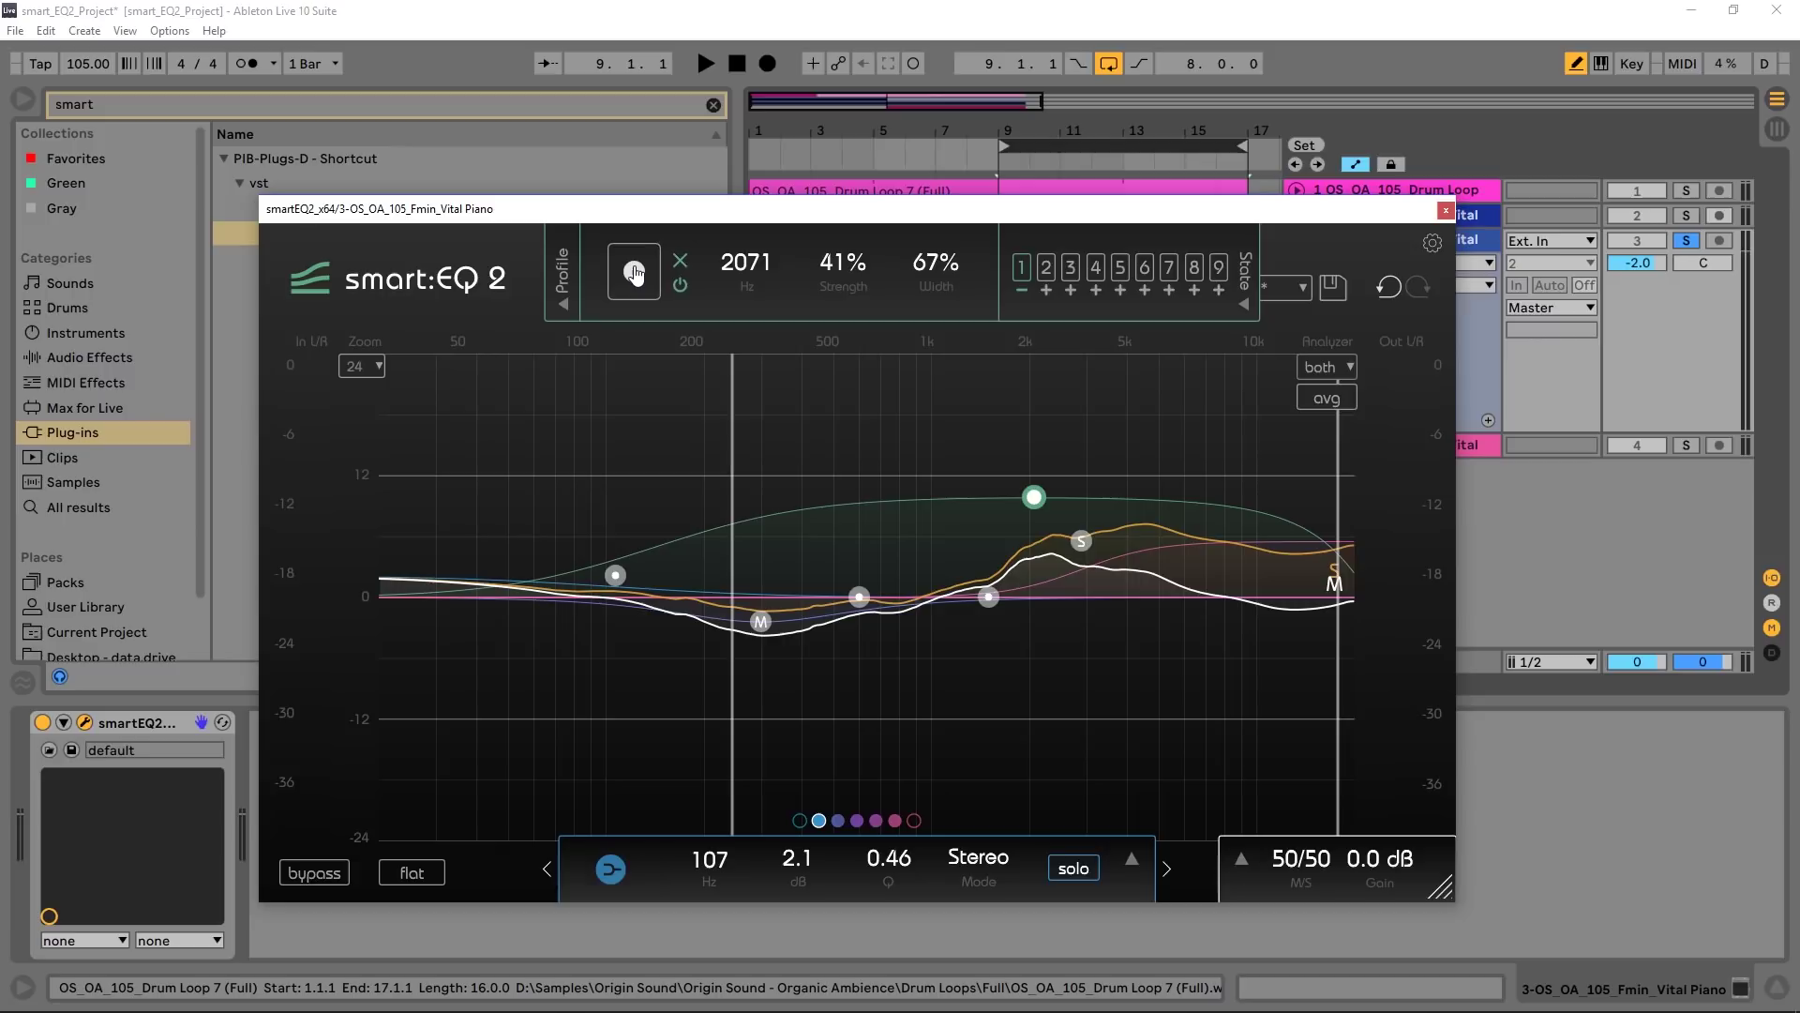
Keep the Piano instrument profile, then play and let smart:EQ 2 learn the piano.
{"action": "left_click", "coordinate": [560, 302]}
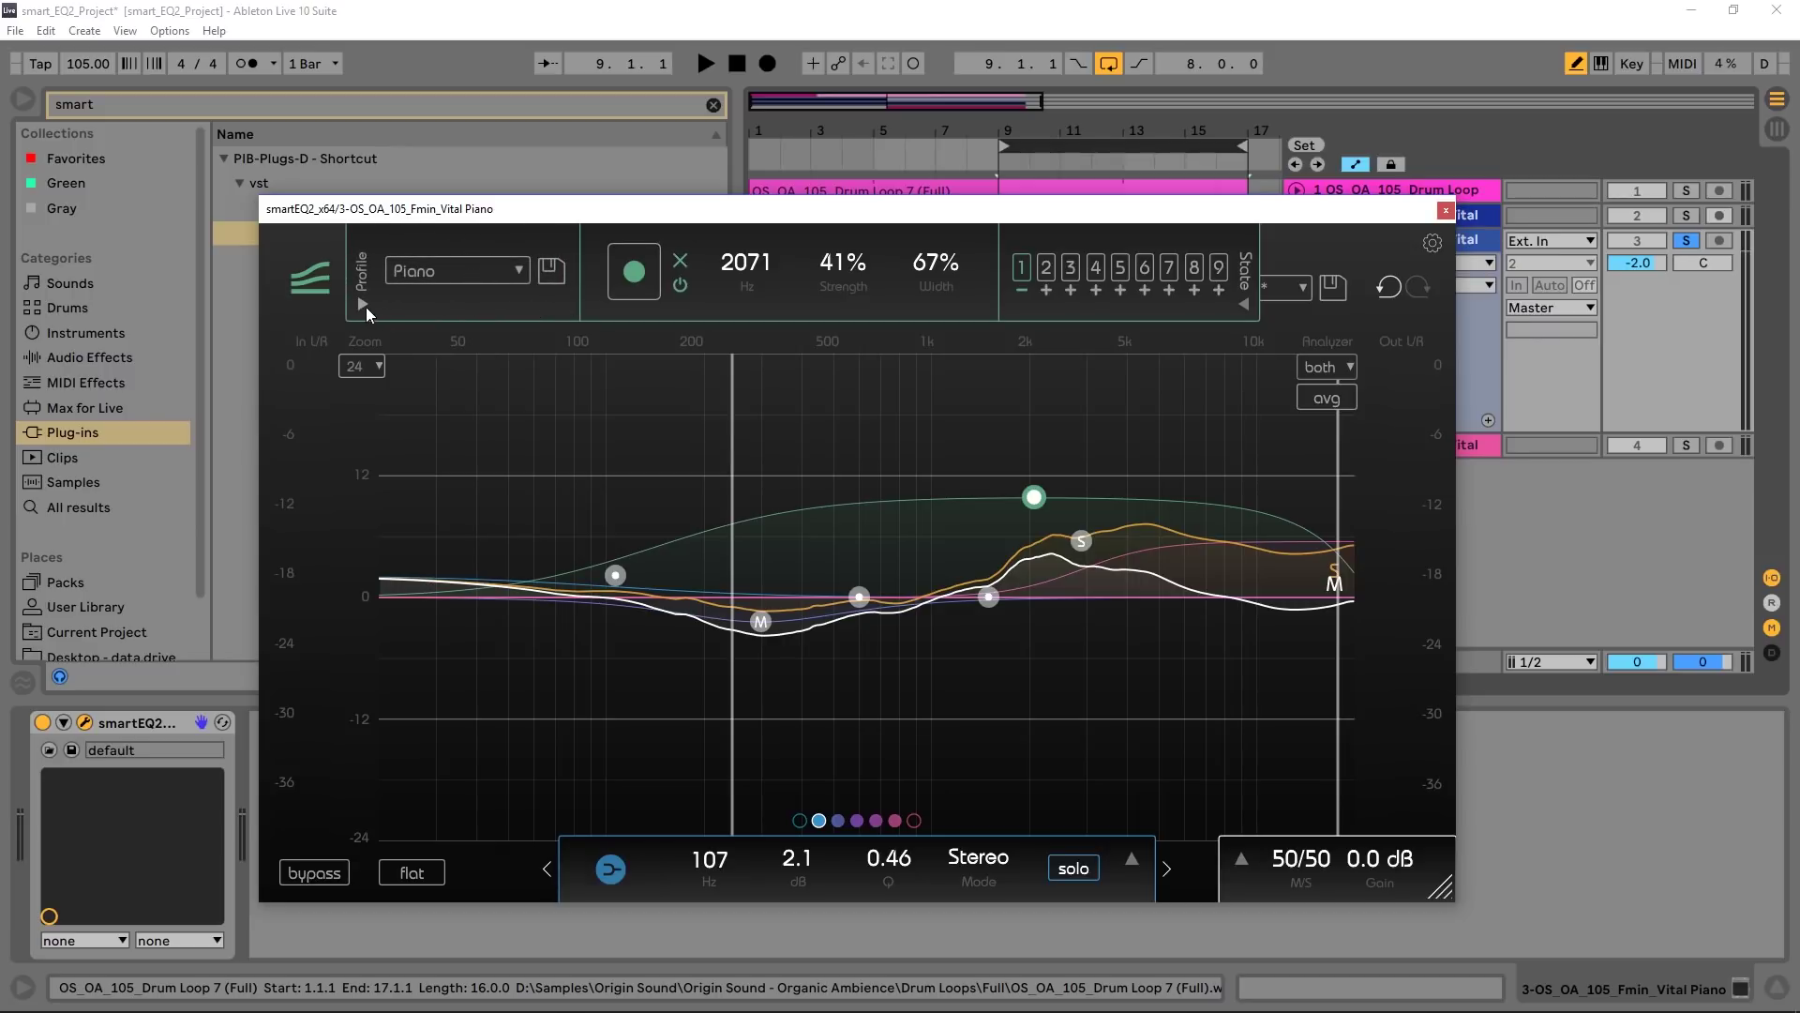
{"action": "left_click", "coordinate": [437, 272]}
{"action": "mouse_move", "coordinate": [442, 305]}
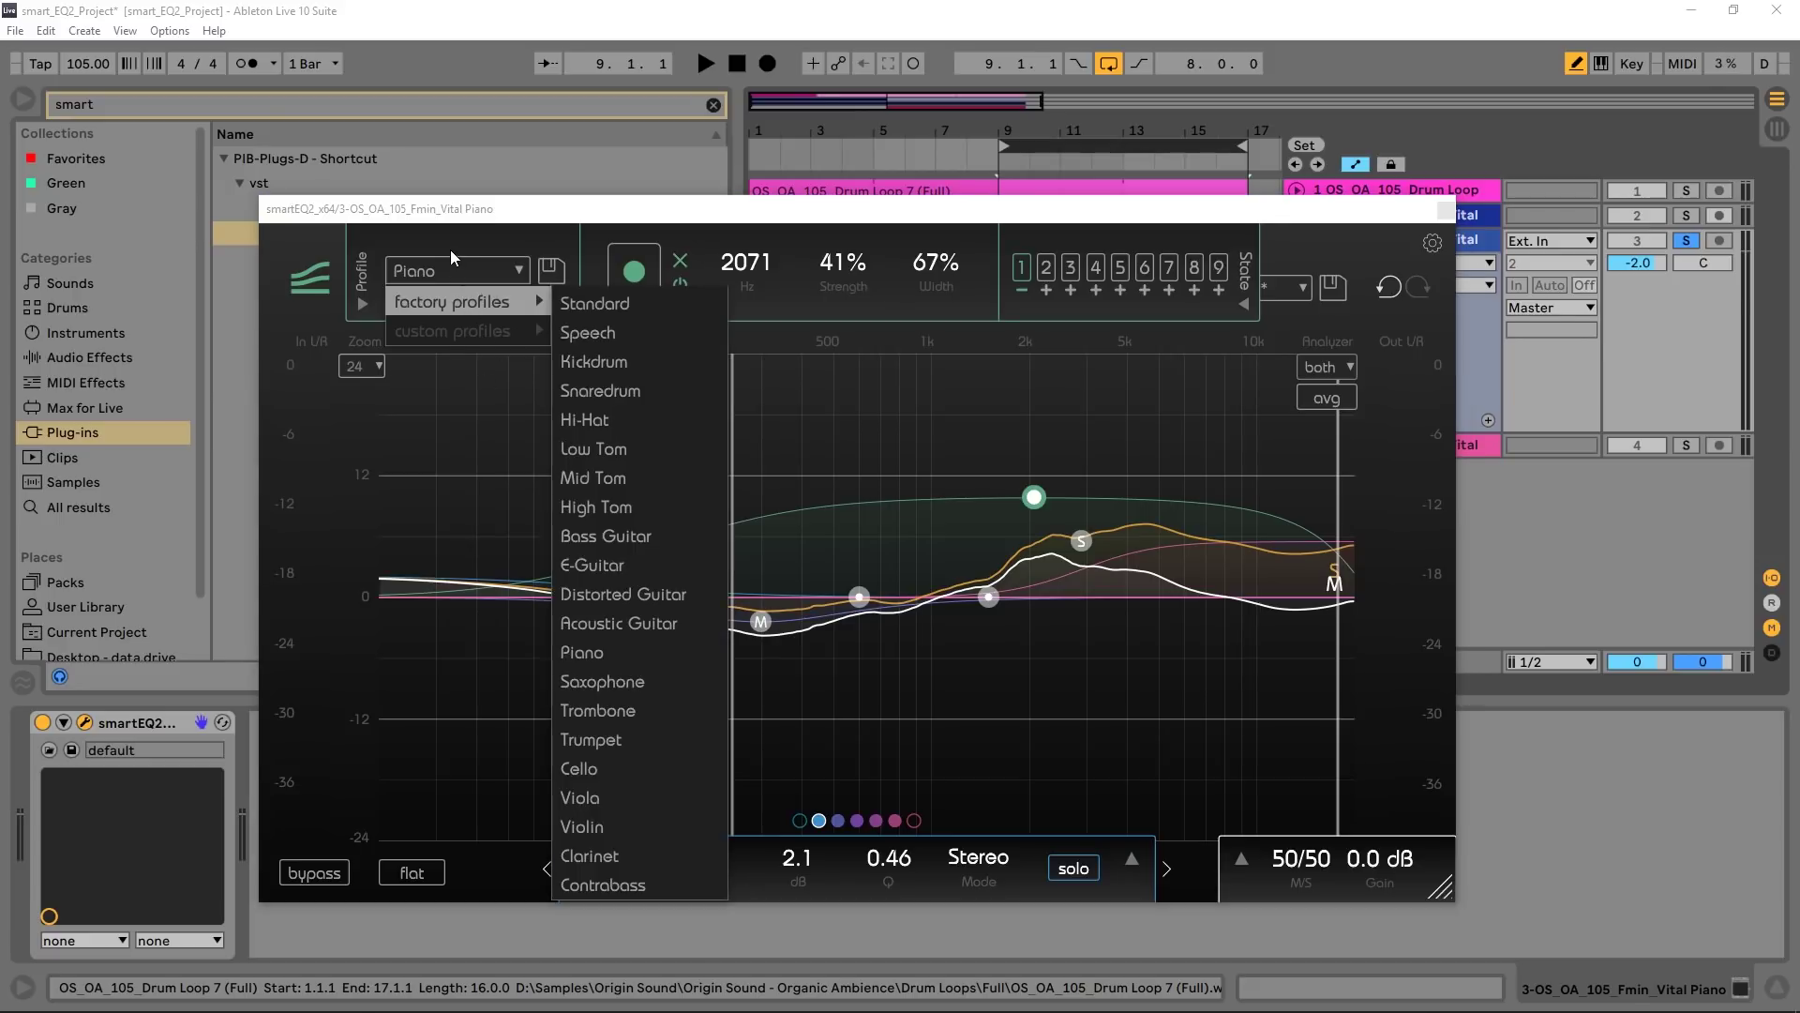
{"action": "left_click", "coordinate": [498, 279]}
{"action": "left_click", "coordinate": [364, 303]}
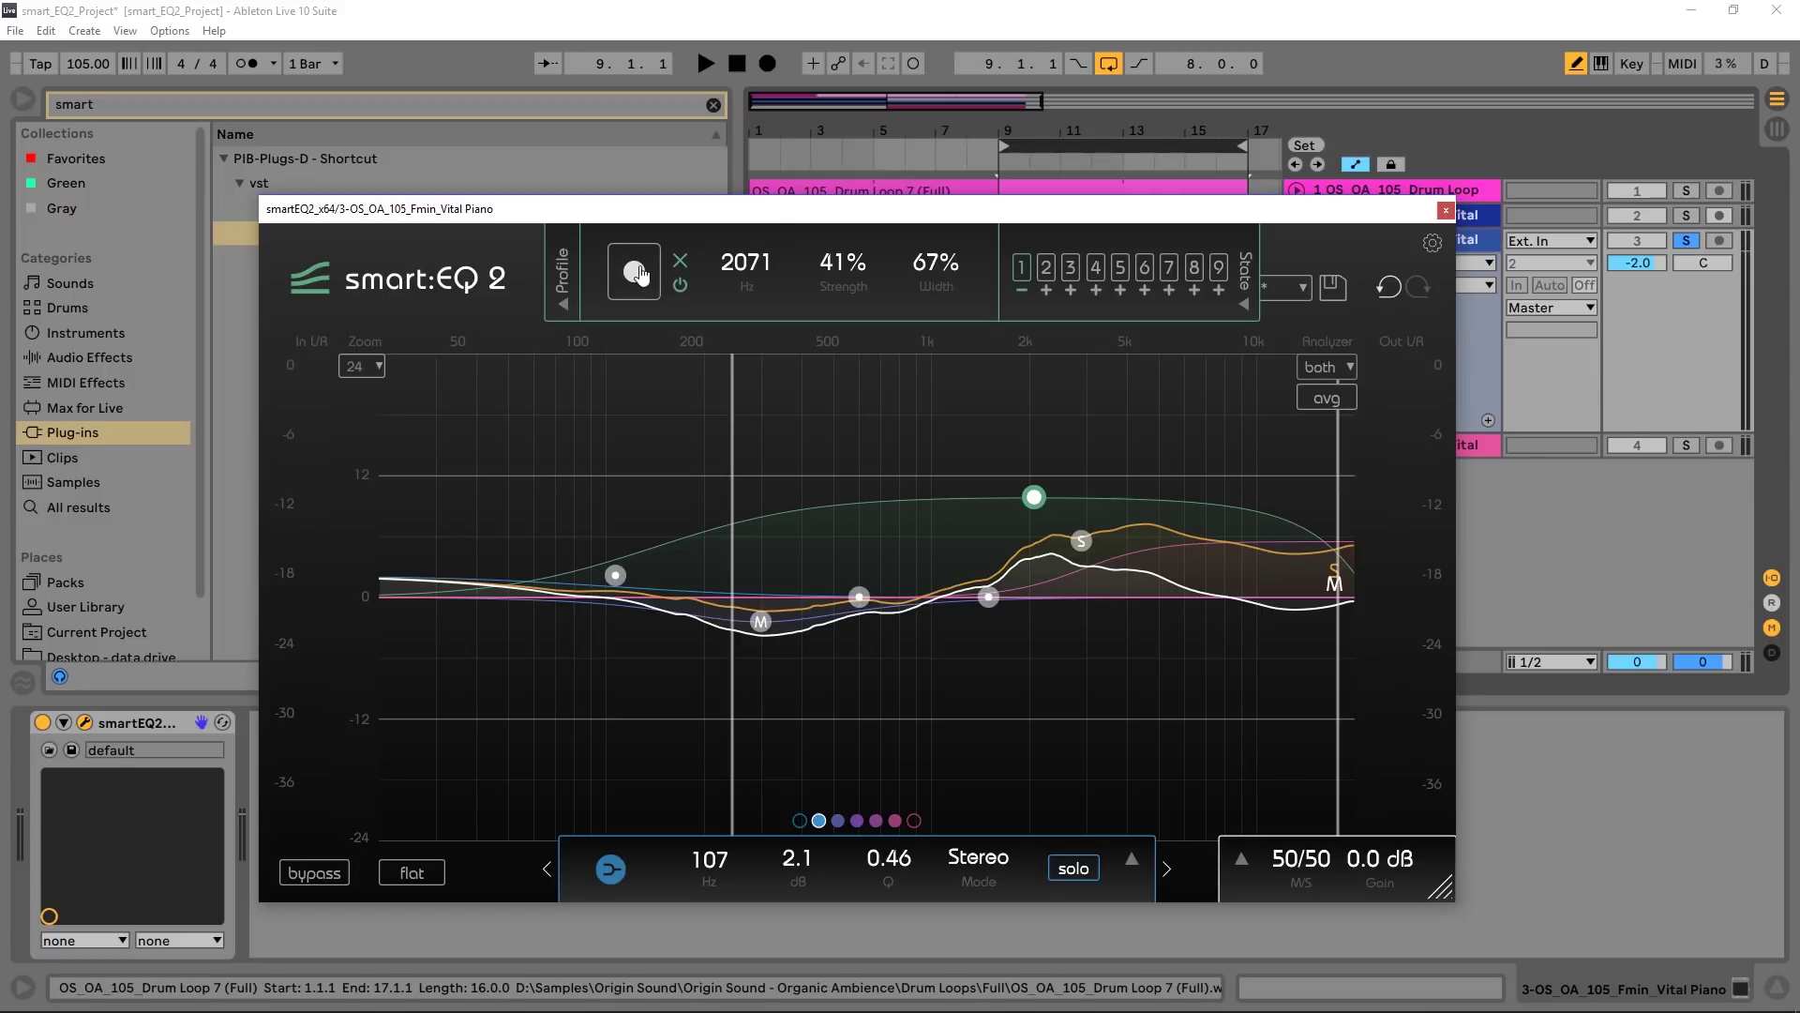
{"action": "key", "text": "space"}
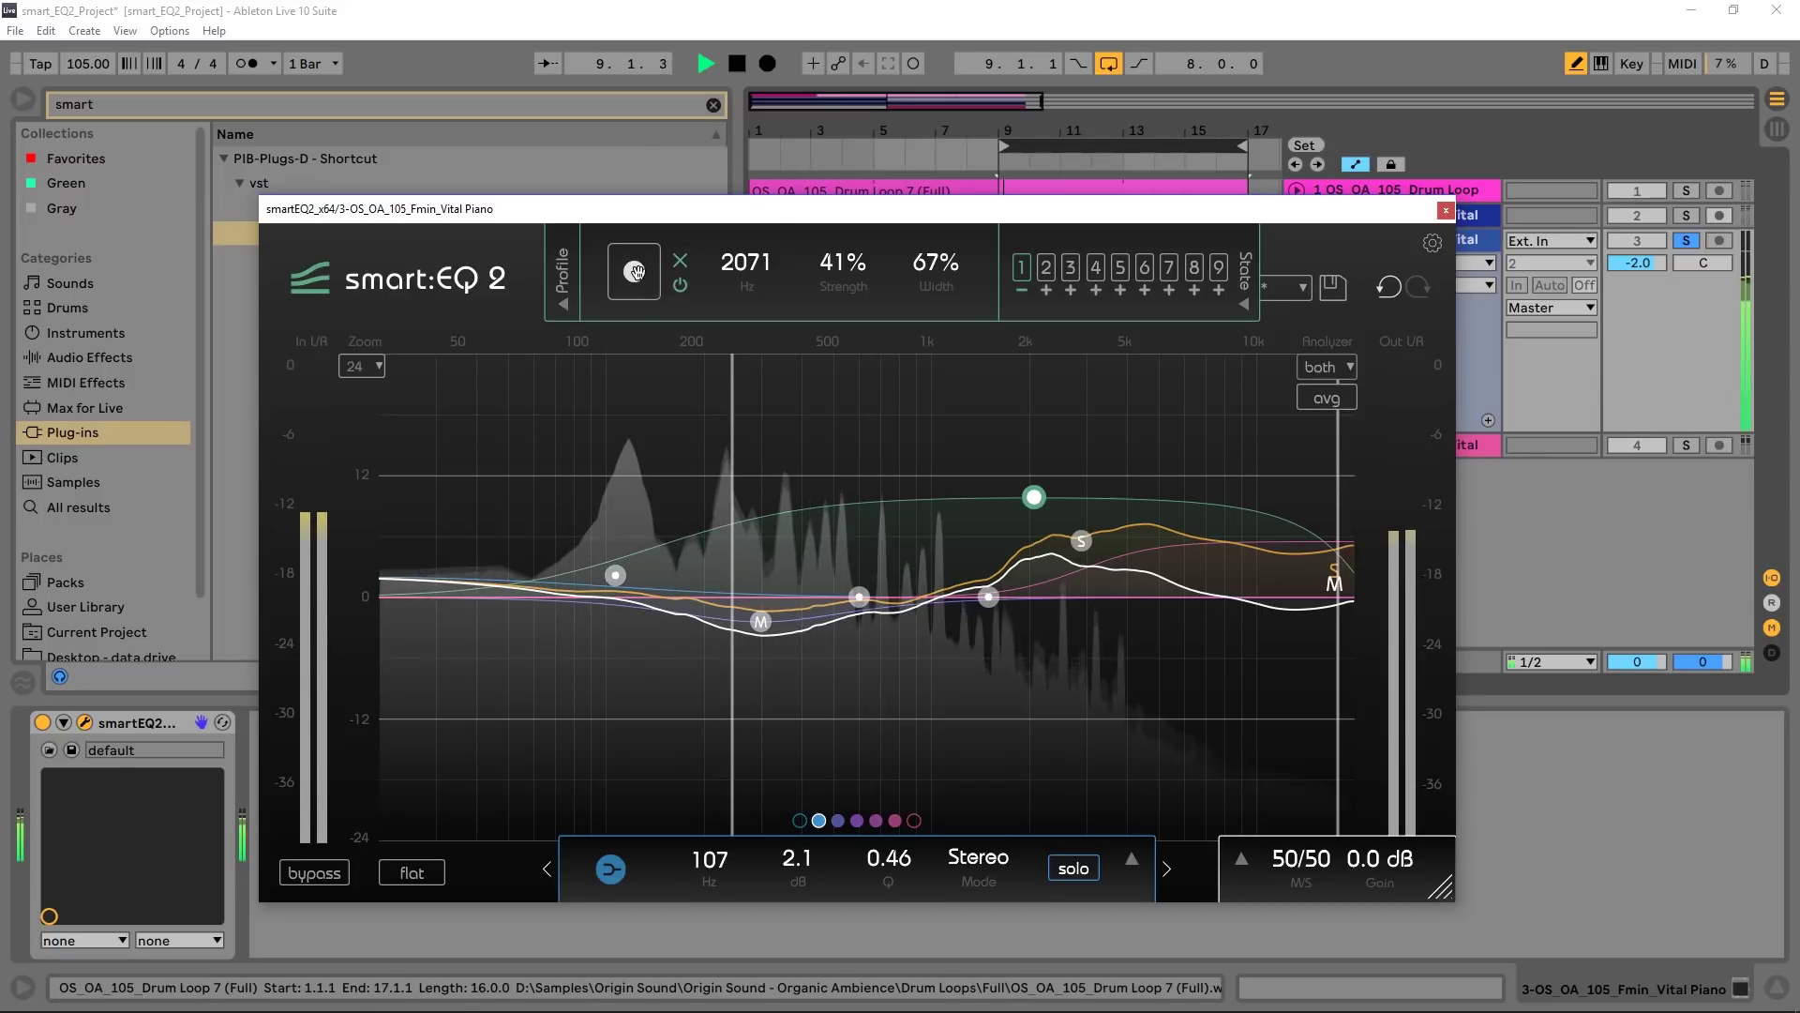
{"action": "left_click", "coordinate": [635, 272]}
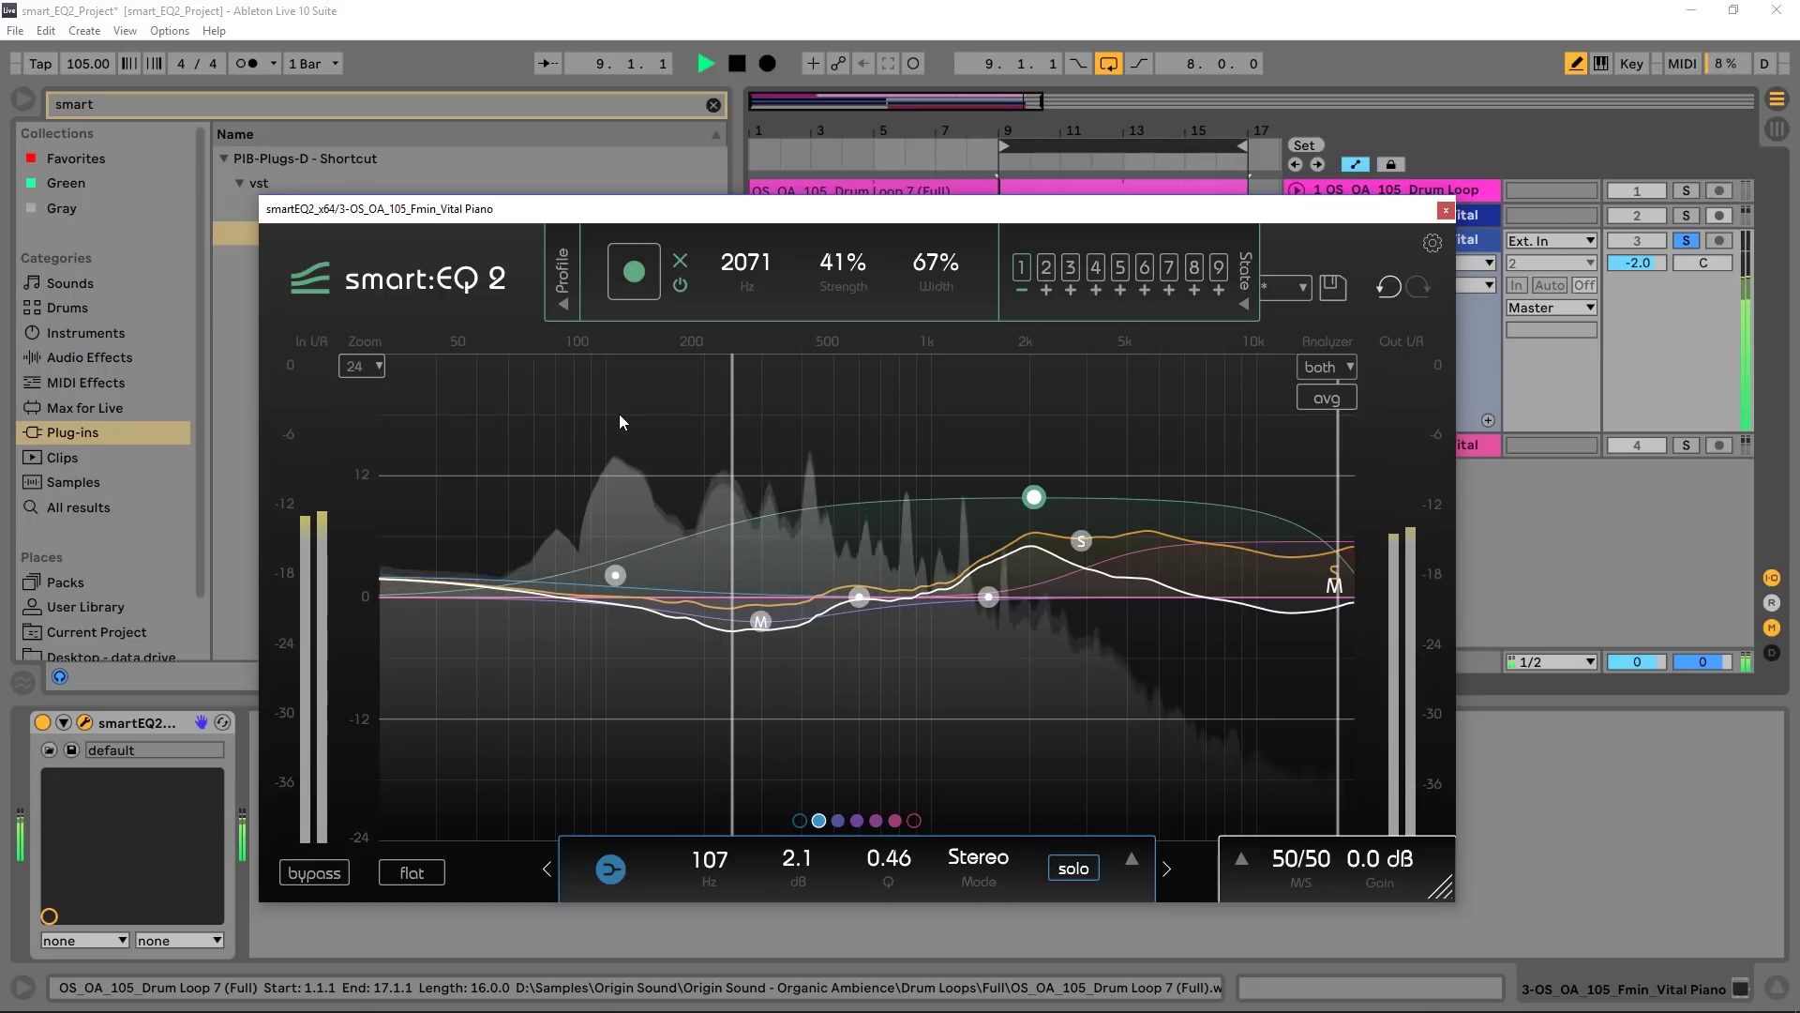
Stop playback, compare state slot 1, and leave state slot 2 active.
{"action": "key", "text": "space"}
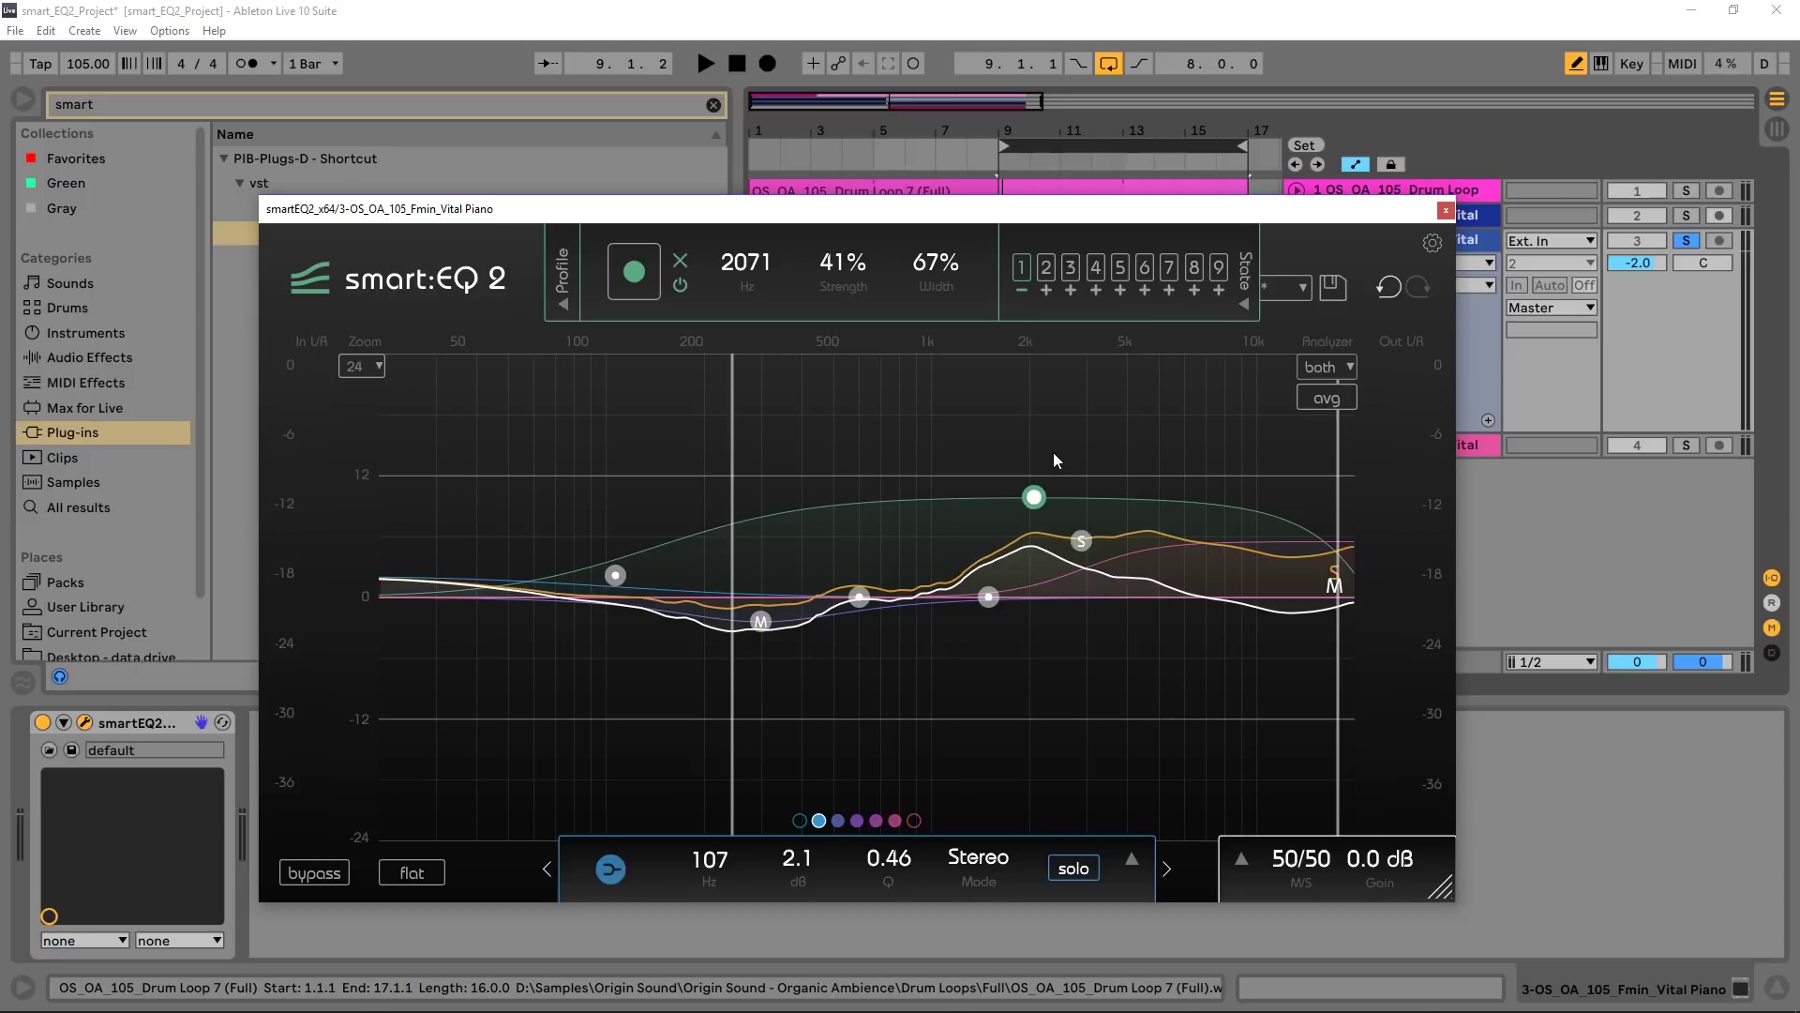
{"action": "left_click", "coordinate": [1023, 269]}
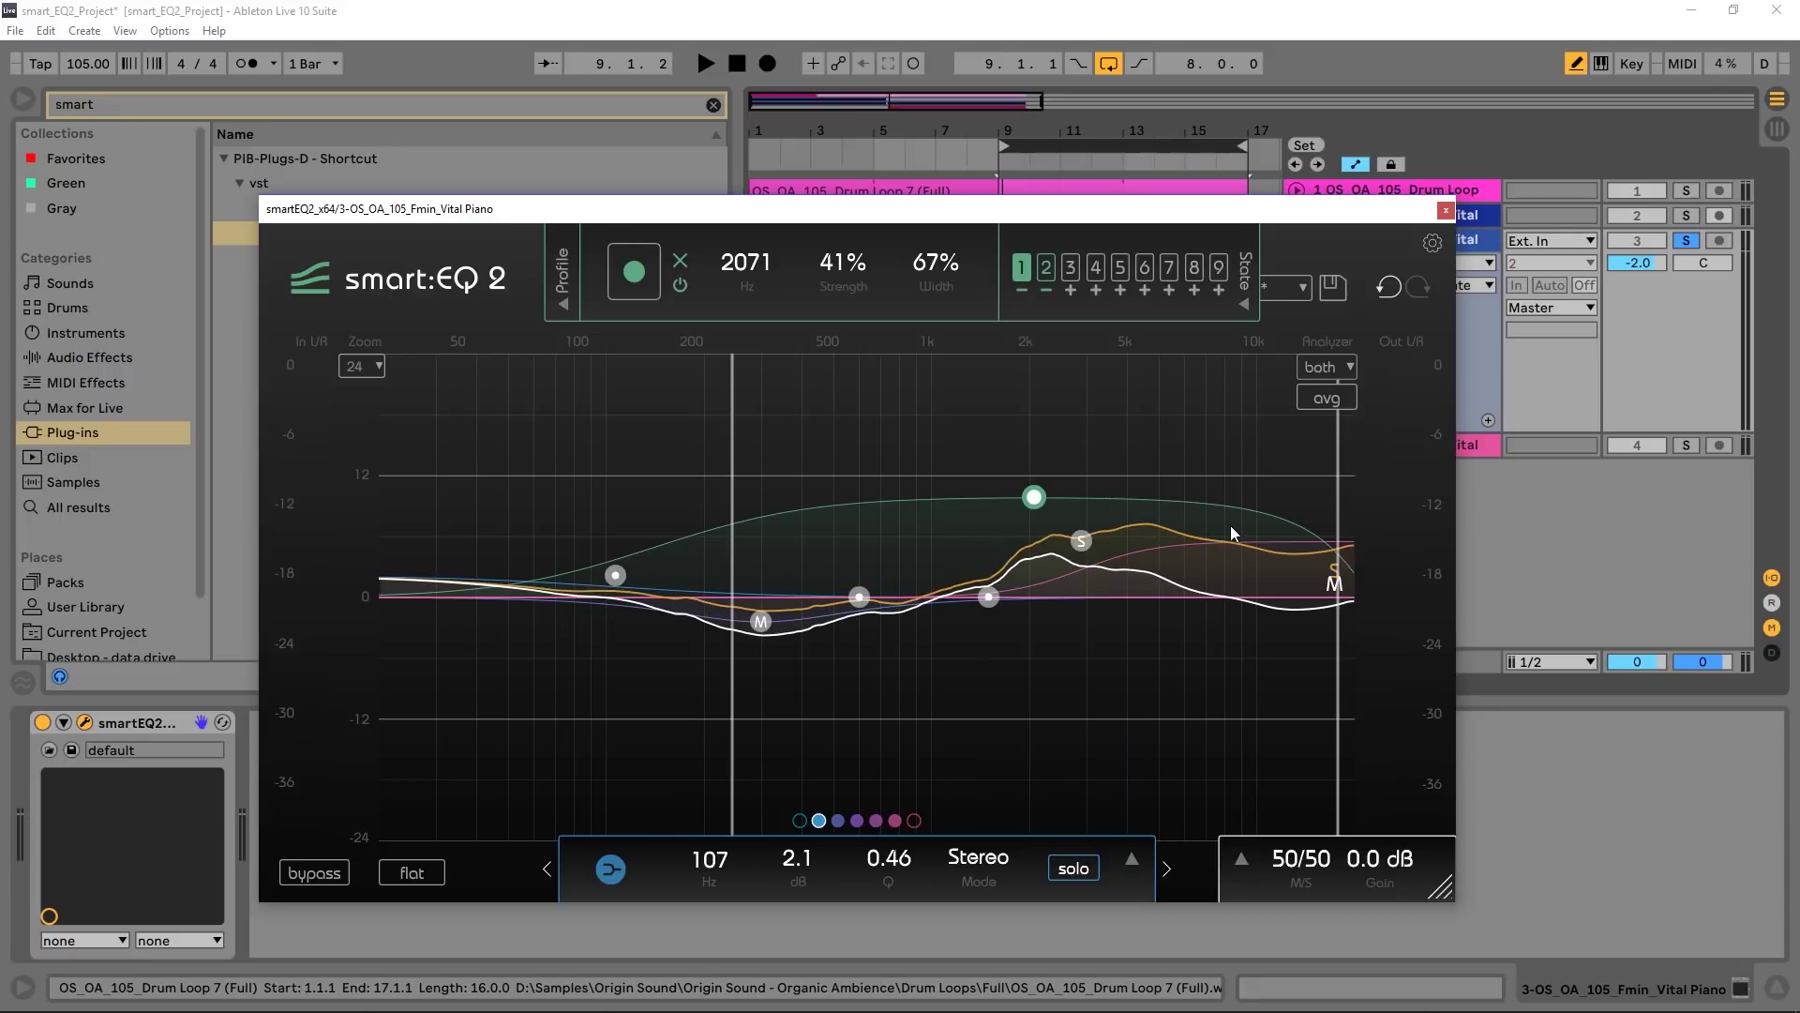
{"action": "left_click", "coordinate": [1042, 272]}
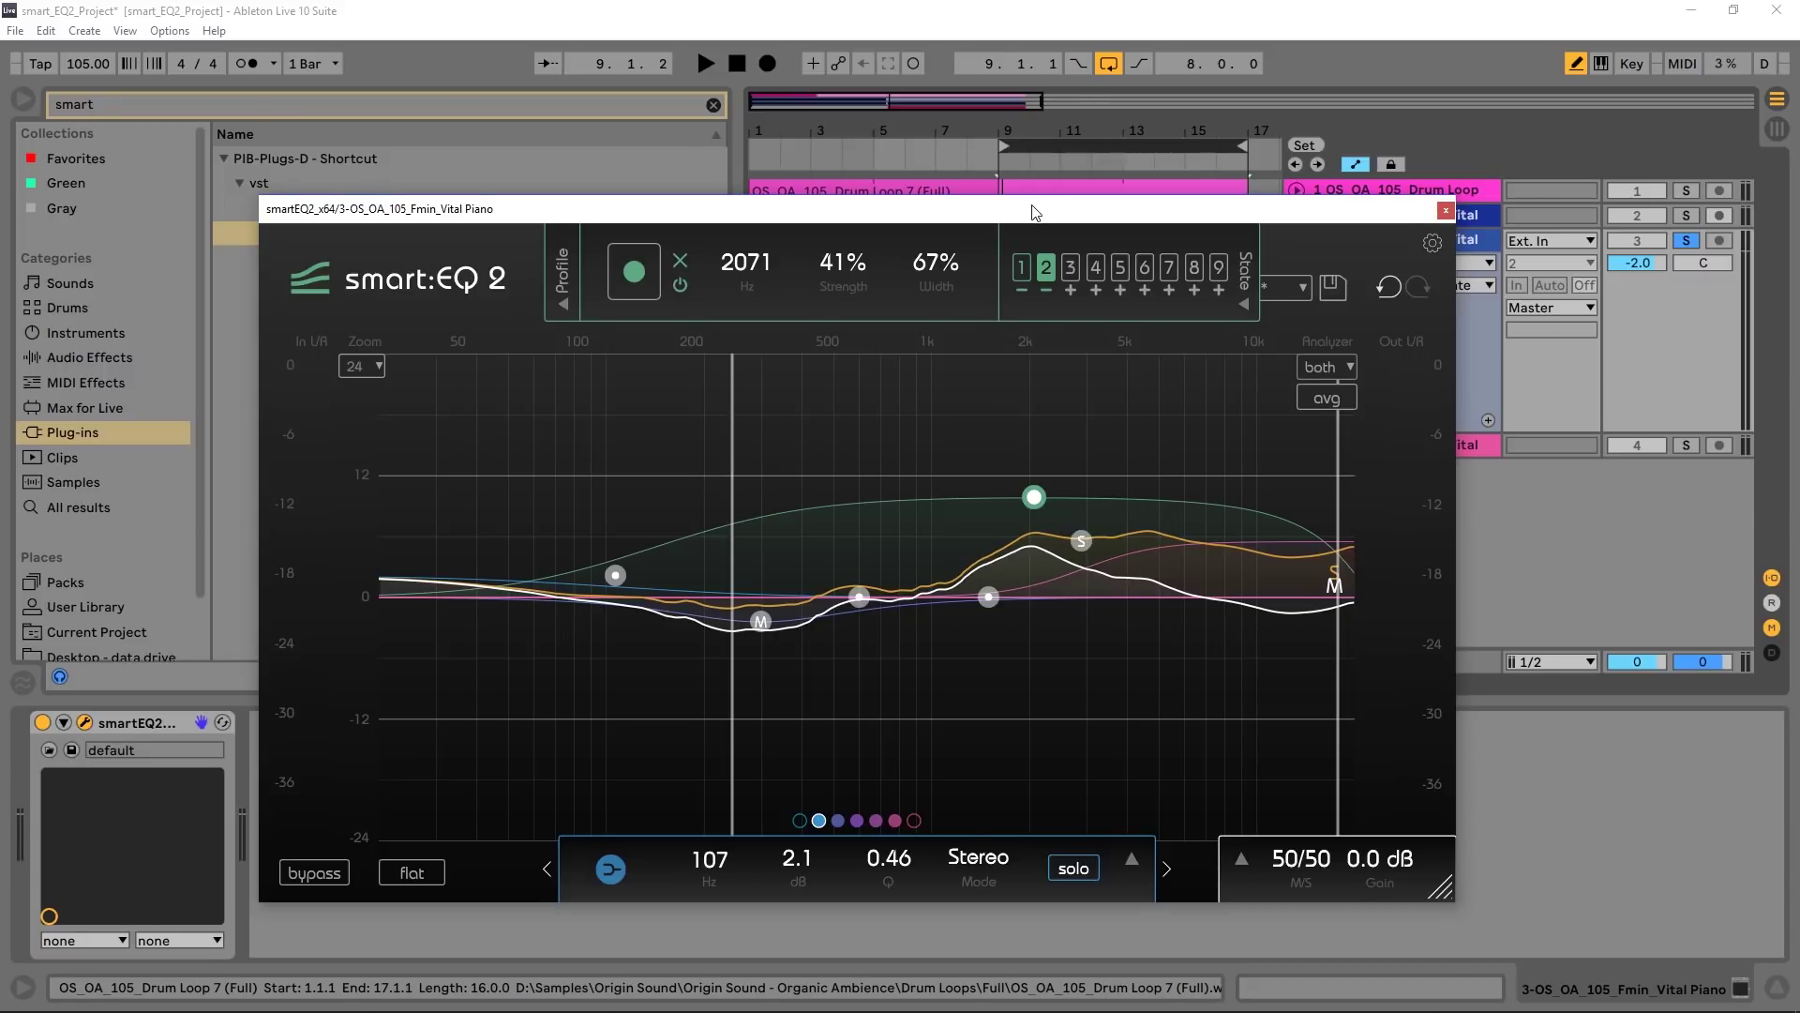
On the piano track, draw a step in smartEQ2's selected-state automation envelope.
{"action": "left_click_drag", "start_coordinate": [1034, 210], "coordinate": [1025, 472]}
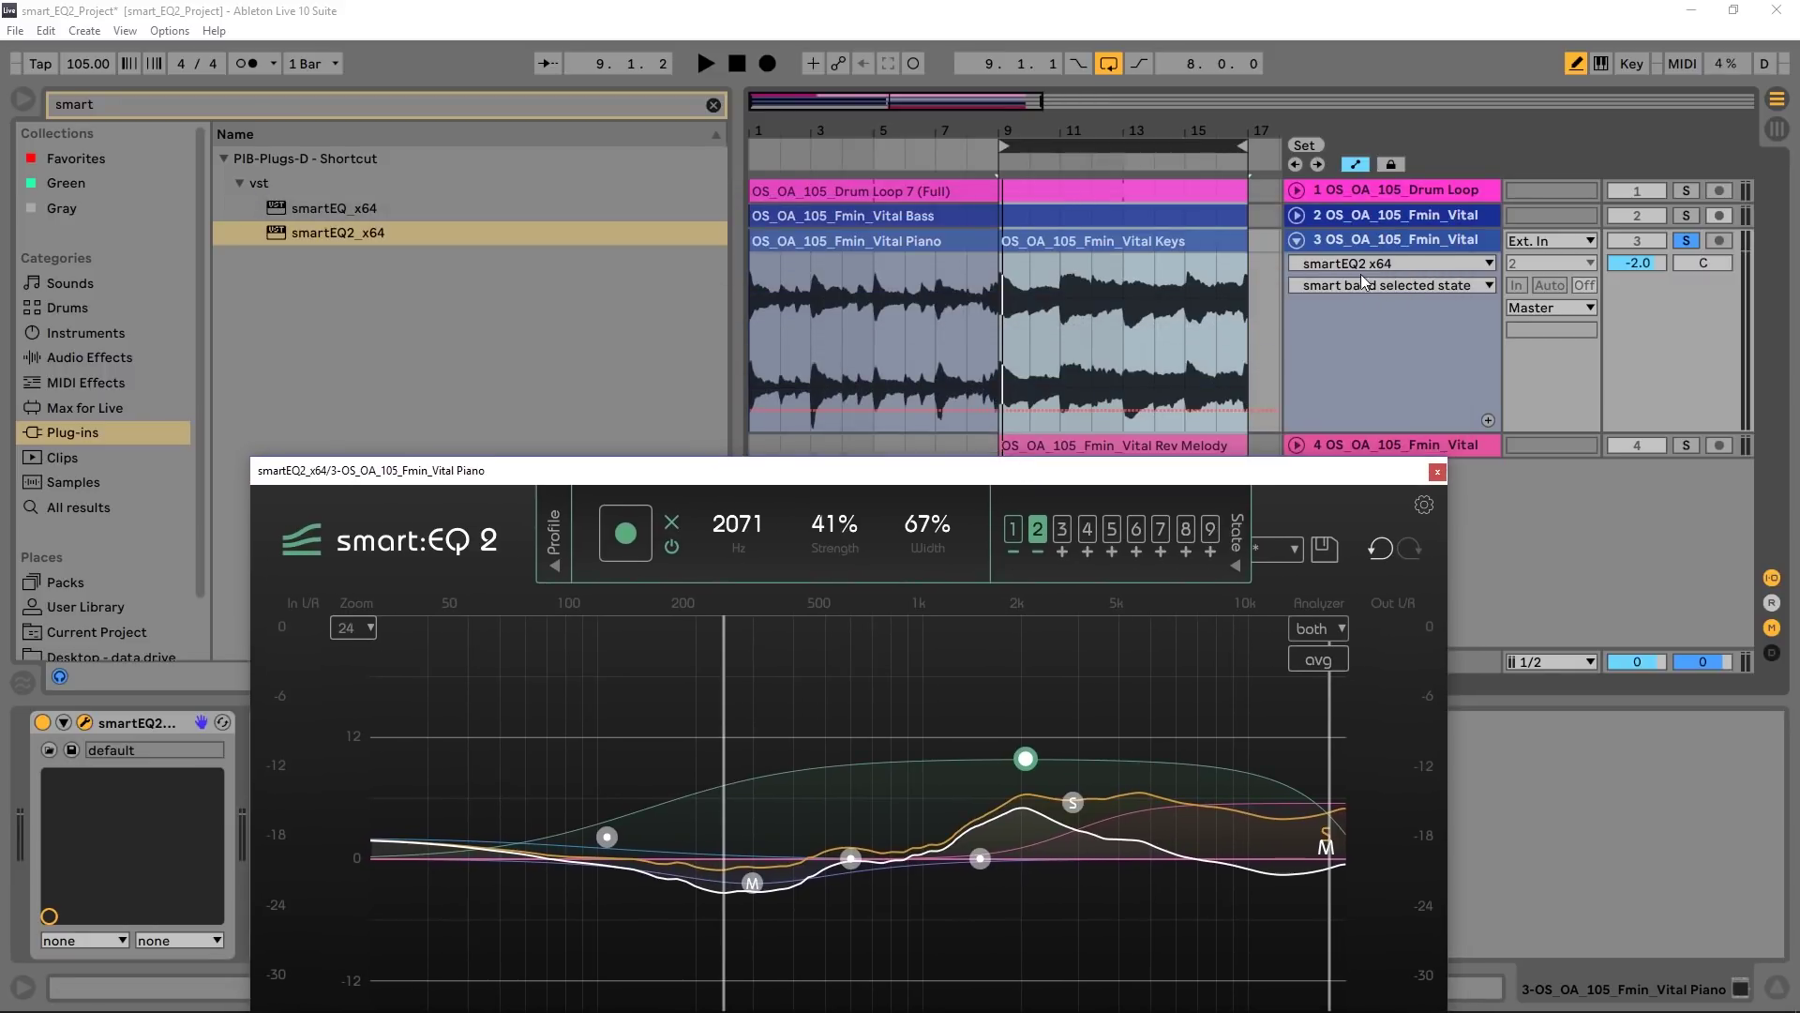
{"action": "left_click", "coordinate": [1388, 330]}
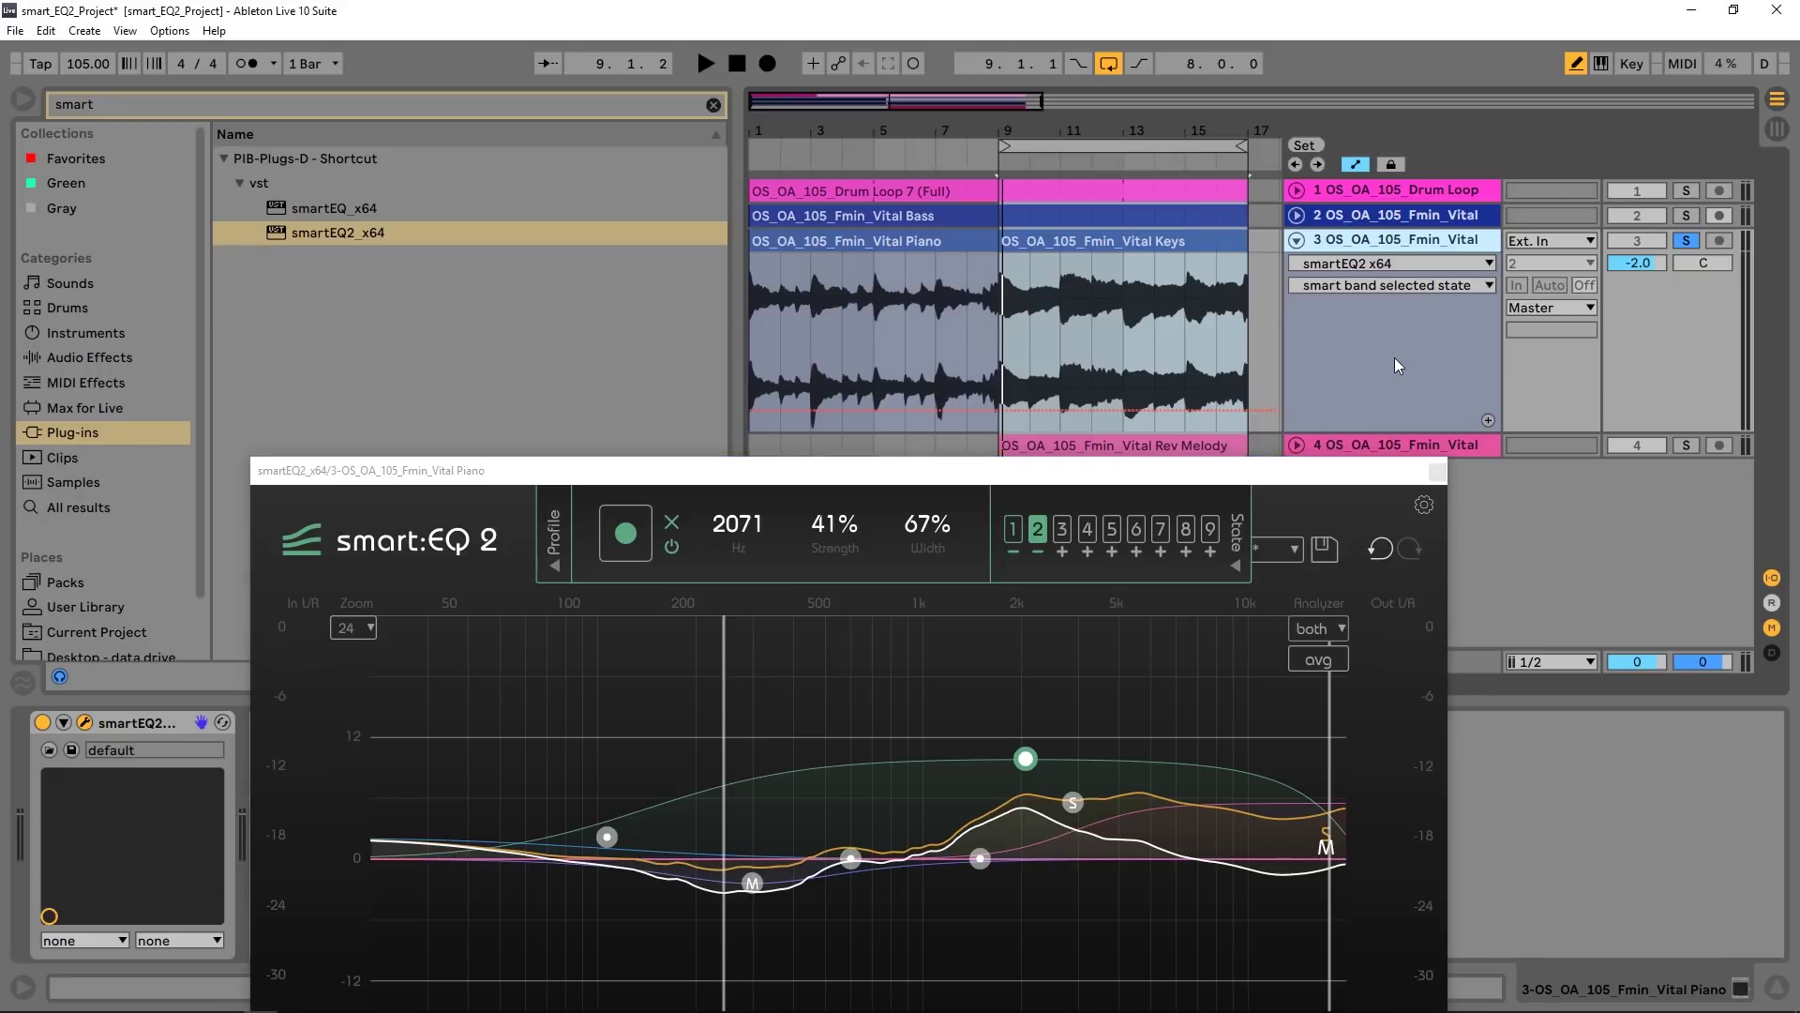
{"action": "left_click", "coordinate": [1348, 265]}
{"action": "left_click", "coordinate": [1354, 285]}
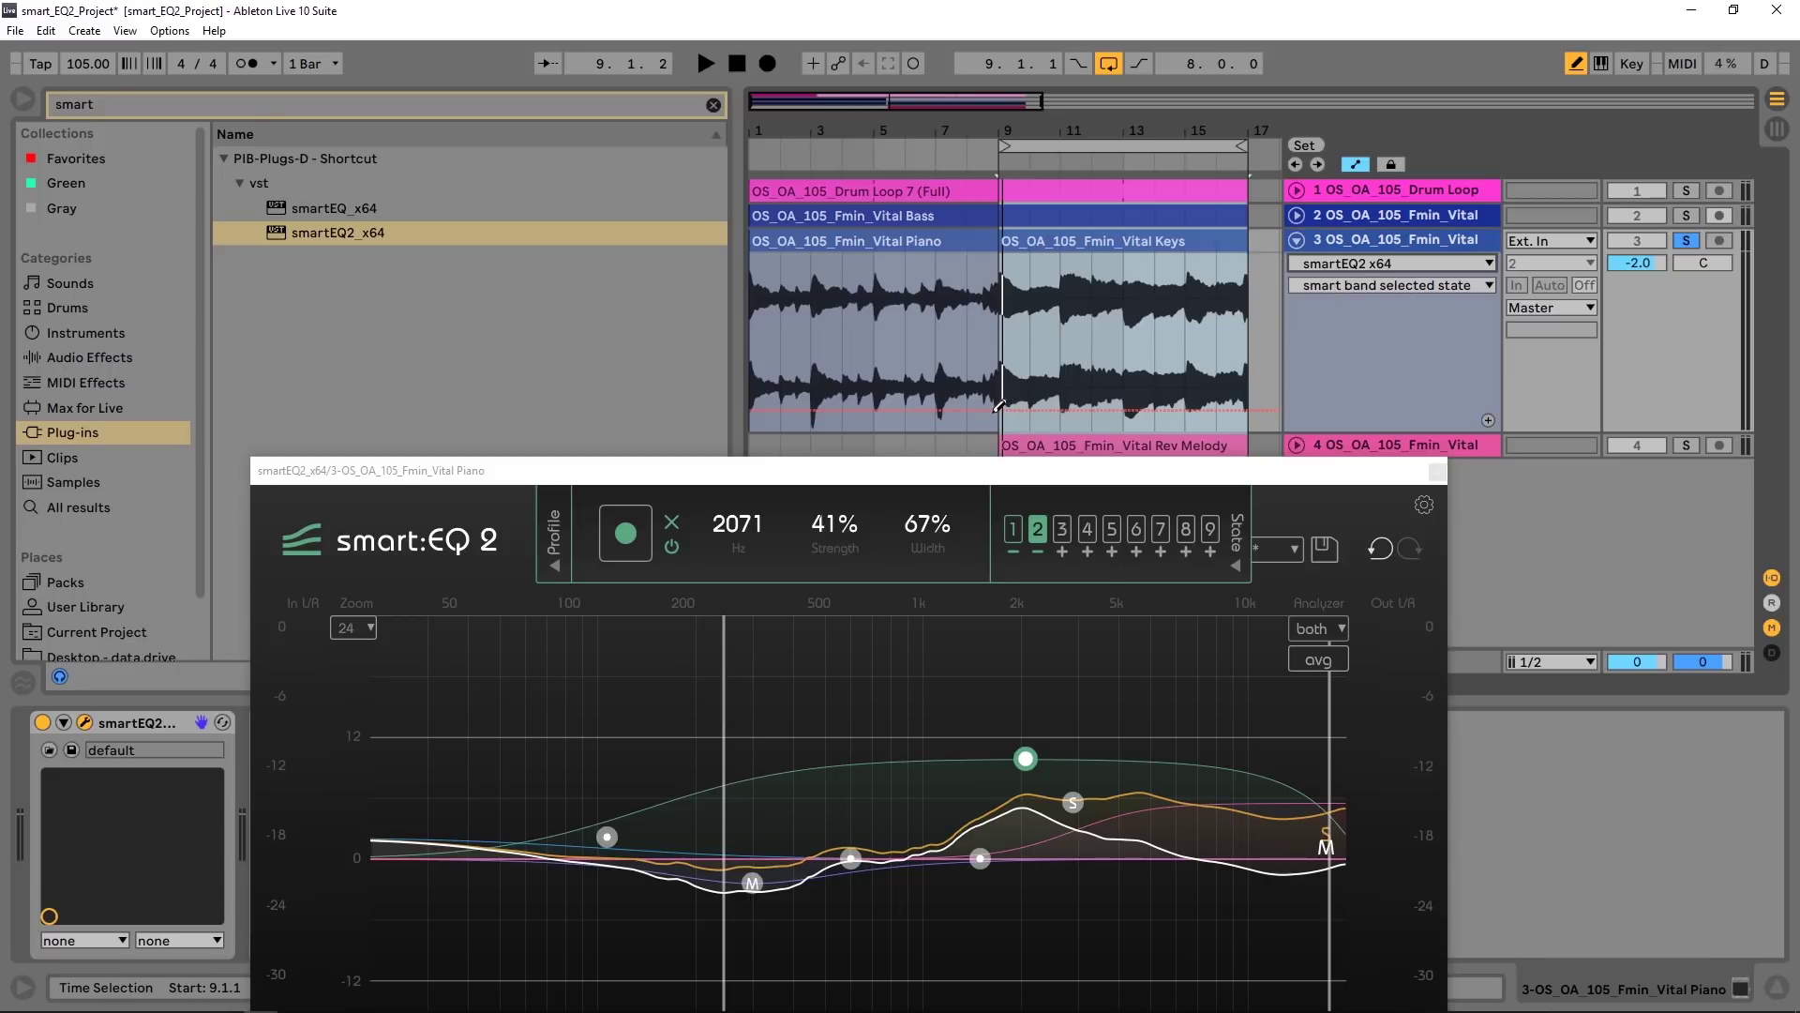
{"action": "mouse_move", "coordinate": [999, 406]}
{"action": "left_mouse_down"}
{"action": "mouse_move", "coordinate": [996, 436]}
{"action": "mouse_move", "coordinate": [750, 466]}
{"action": "left_mouse_up"}
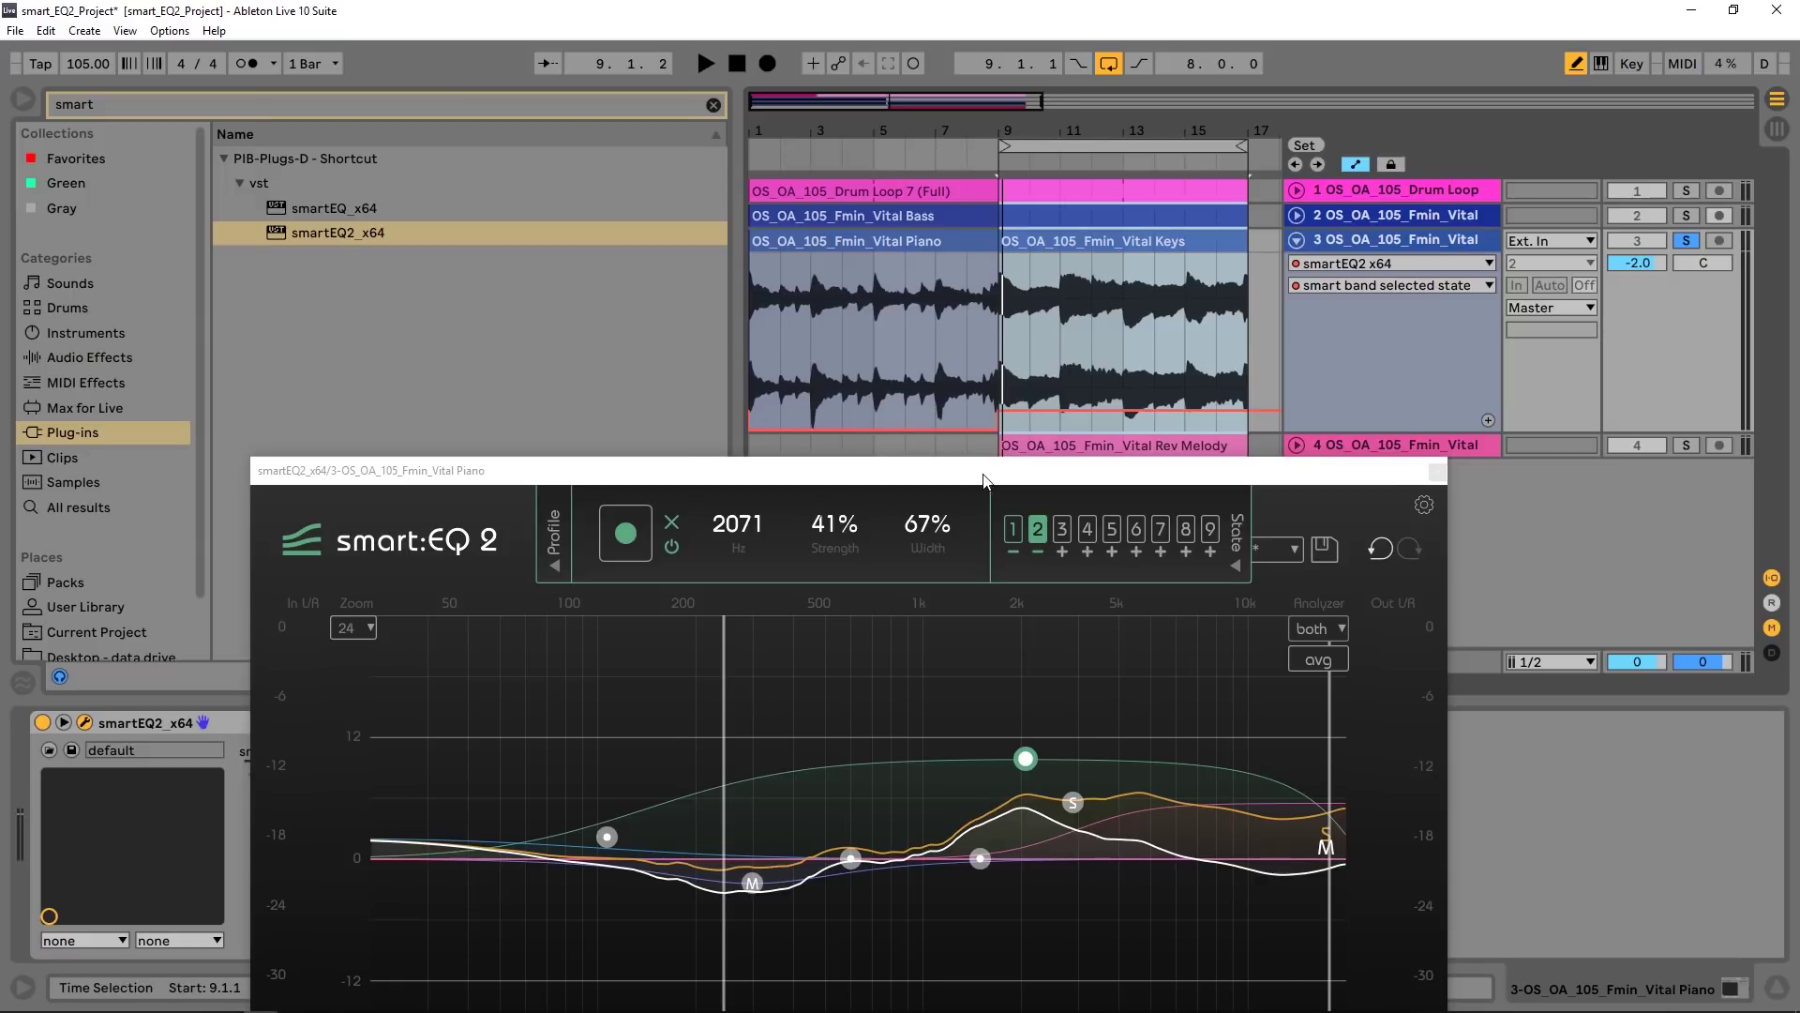
Shrink the smart:EQ 2 window and move it aside.
{"action": "left_click_drag", "start_coordinate": [983, 480], "coordinate": [951, 232]}
{"action": "left_click_drag", "start_coordinate": [1351, 880], "coordinate": [1075, 728]}
{"action": "left_click_drag", "start_coordinate": [838, 226], "coordinate": [1190, 459]}
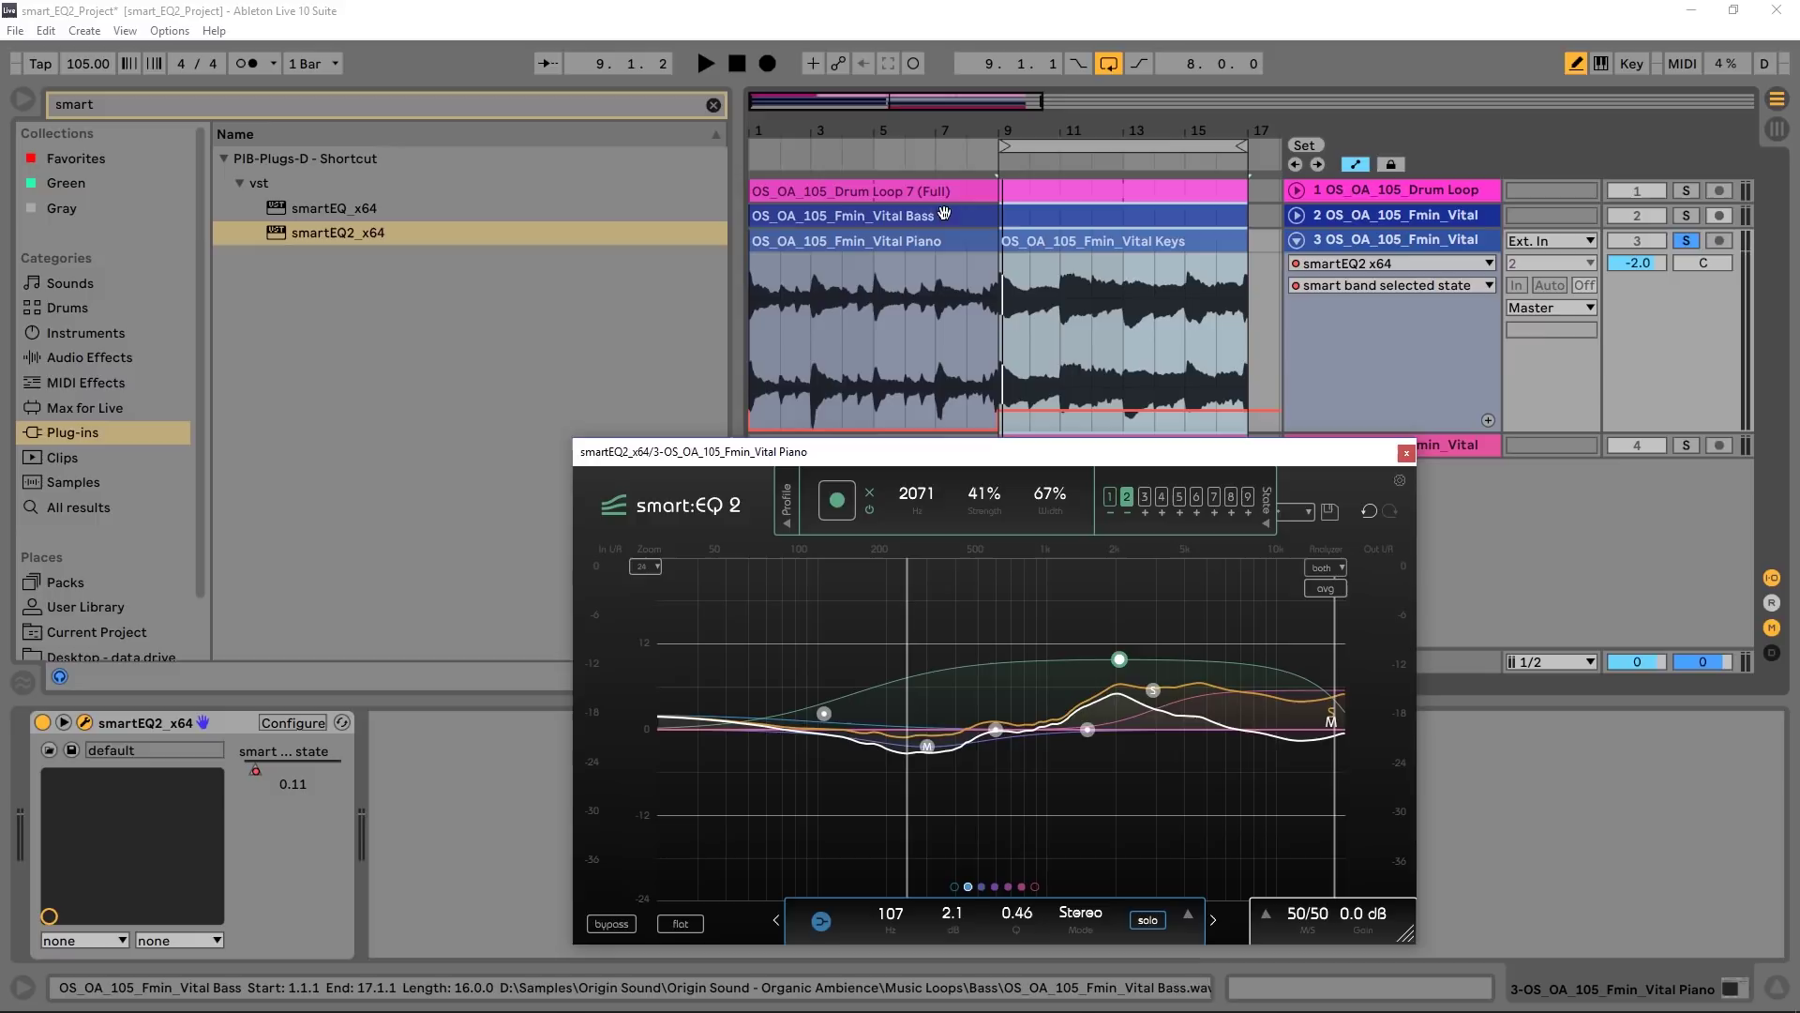
Play from bar 7 to hear the automation switch smart:EQ 2 from state 1 to 2.
{"action": "left_click", "coordinate": [934, 149]}
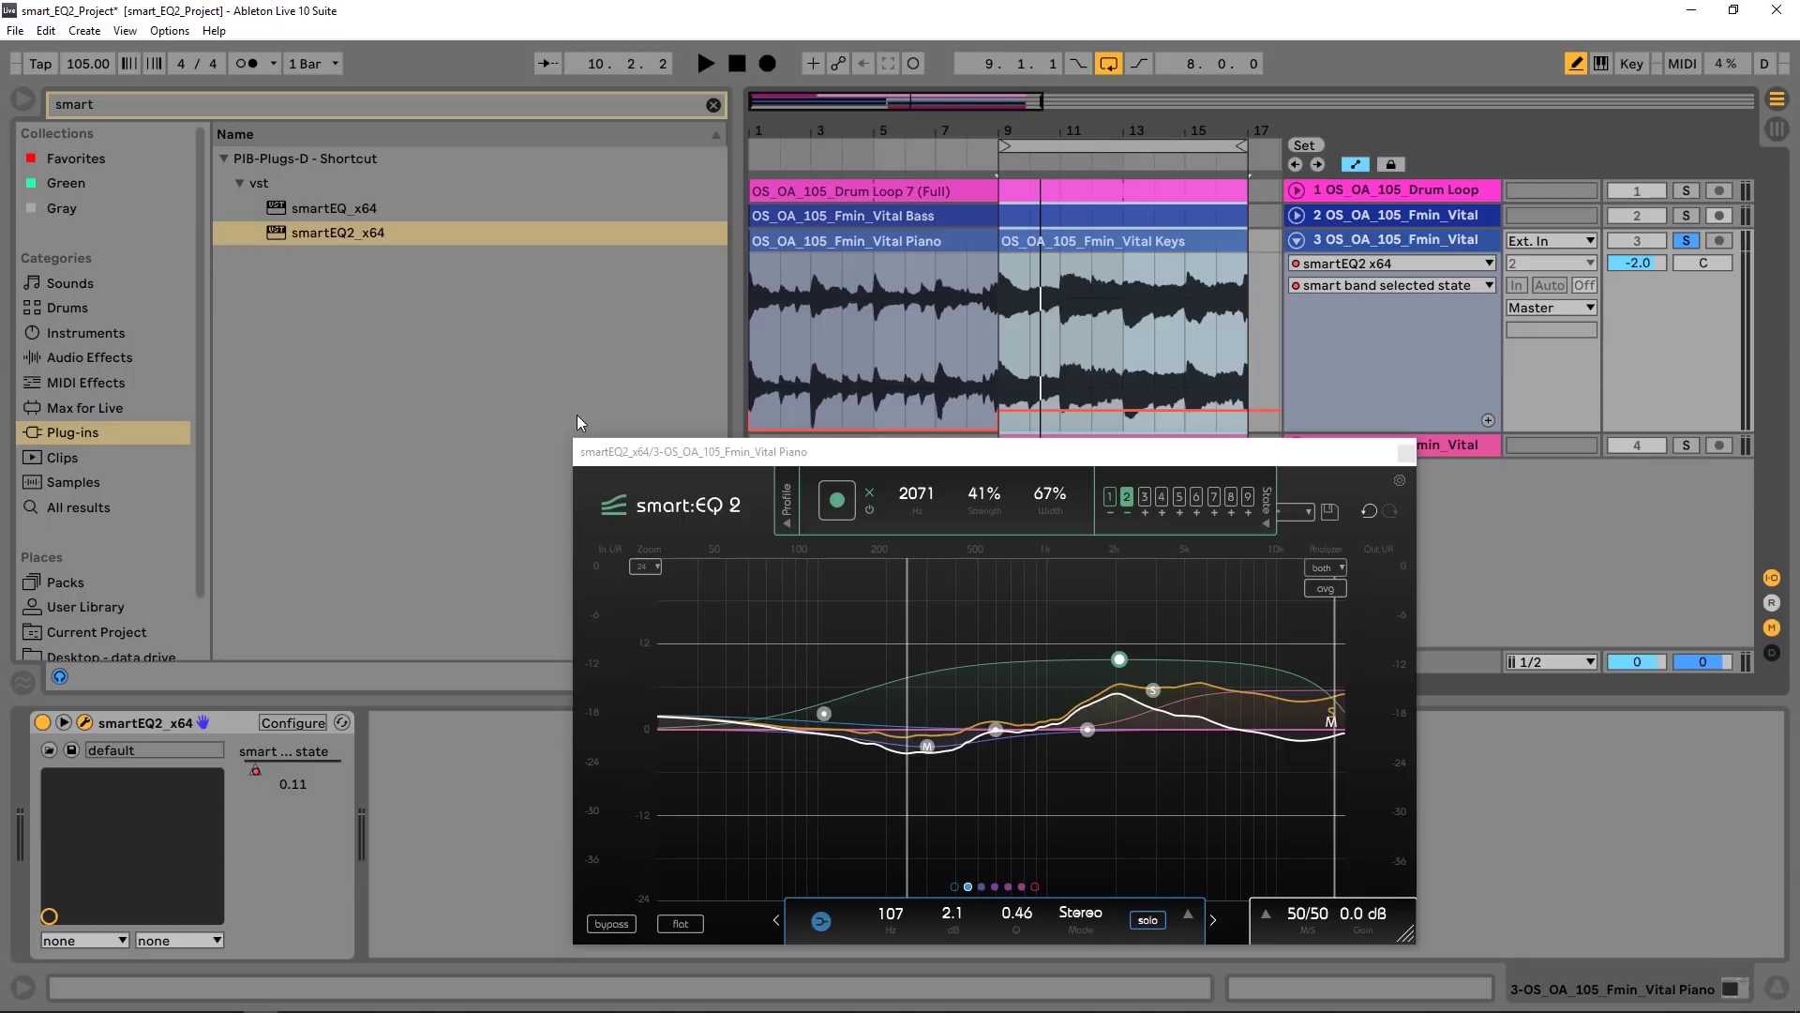
Expand the Profile panel and check the factory profiles list, keeping Piano.
{"action": "left_click", "coordinate": [785, 520]}
{"action": "left_click", "coordinate": [708, 501]}
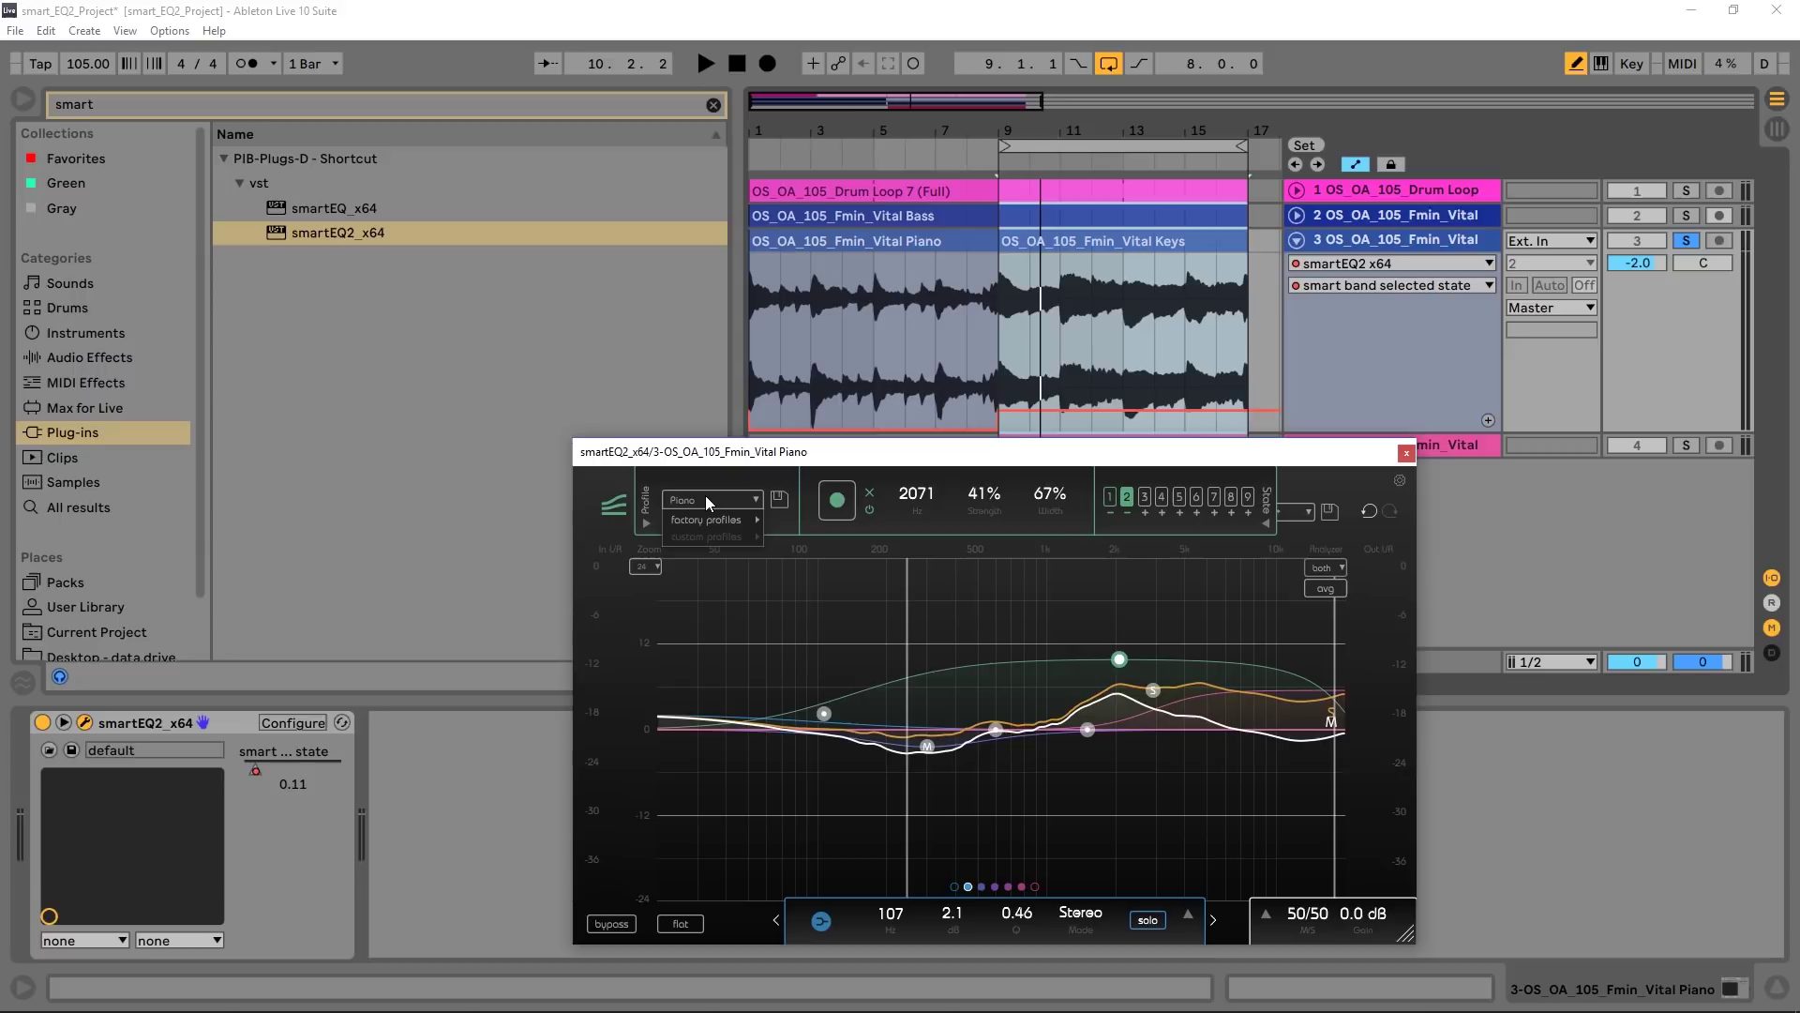
{"action": "mouse_move", "coordinate": [700, 516]}
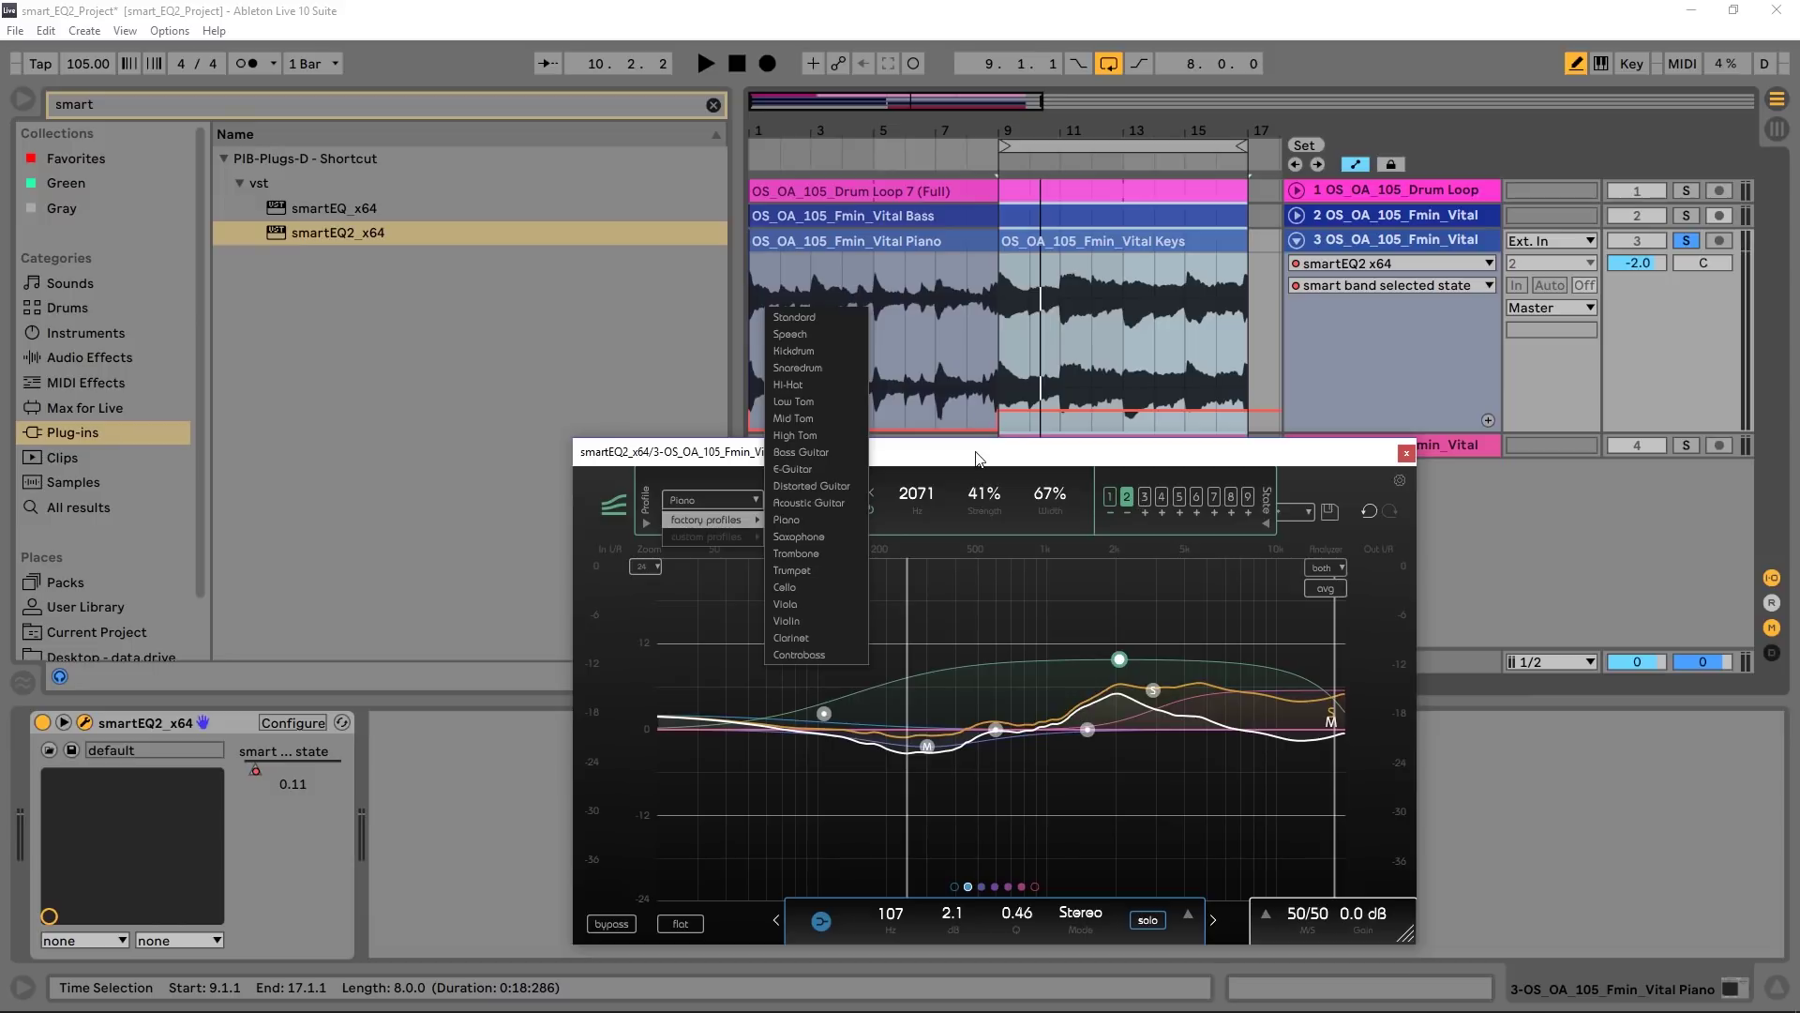
{"action": "left_click", "coordinate": [703, 518]}
{"action": "left_click", "coordinate": [721, 477]}
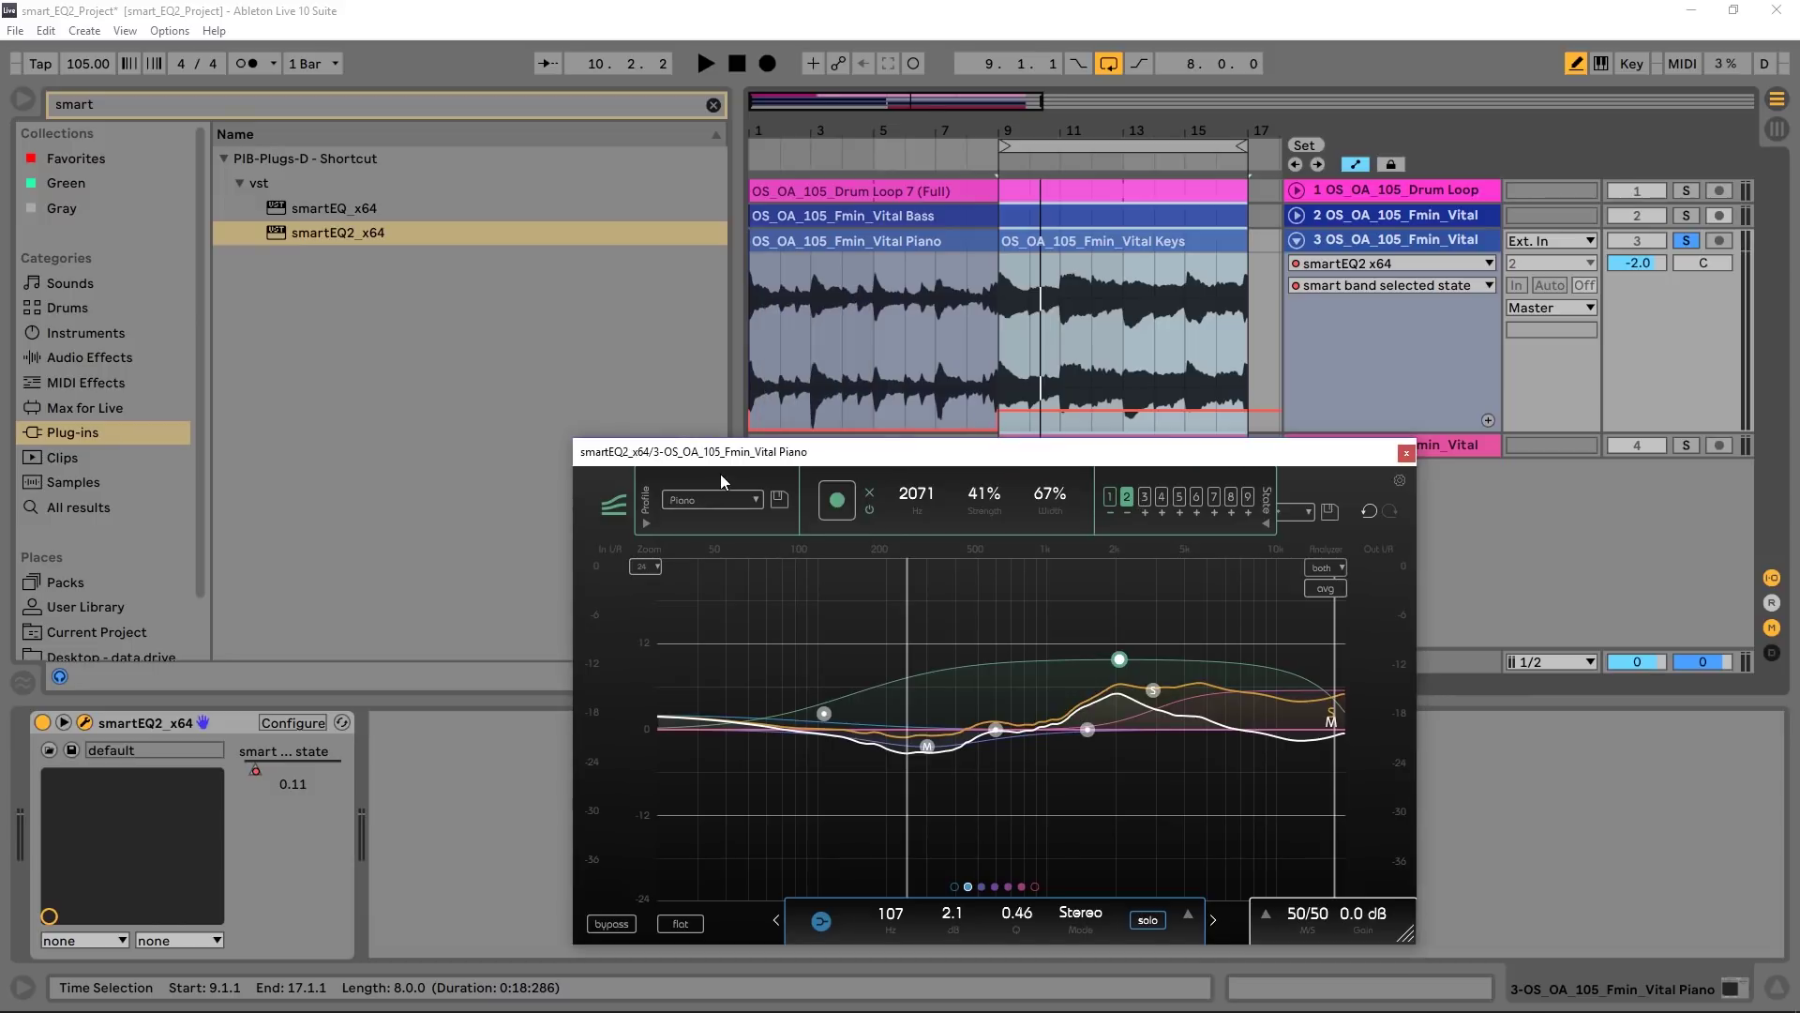
Switch between the state slots and A/B comparison, finishing with the state slots shown.
{"action": "left_click", "coordinate": [1265, 525]}
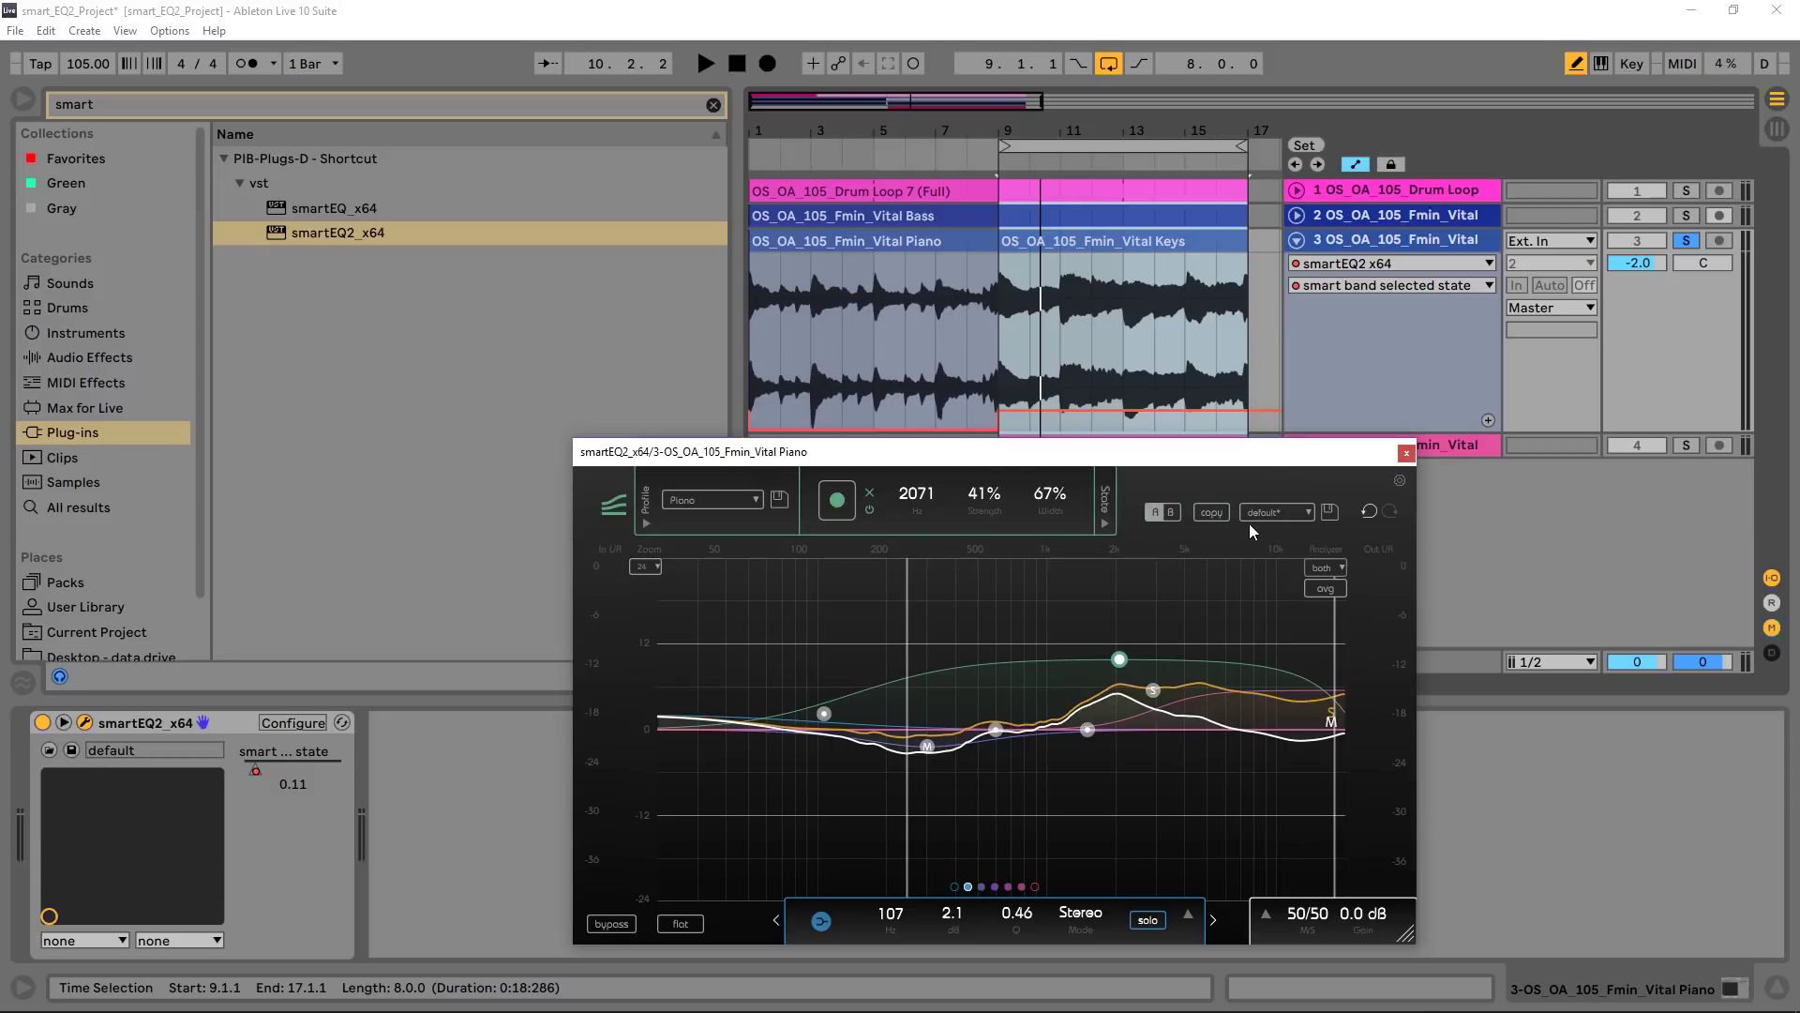
{"action": "left_click", "coordinate": [1107, 525]}
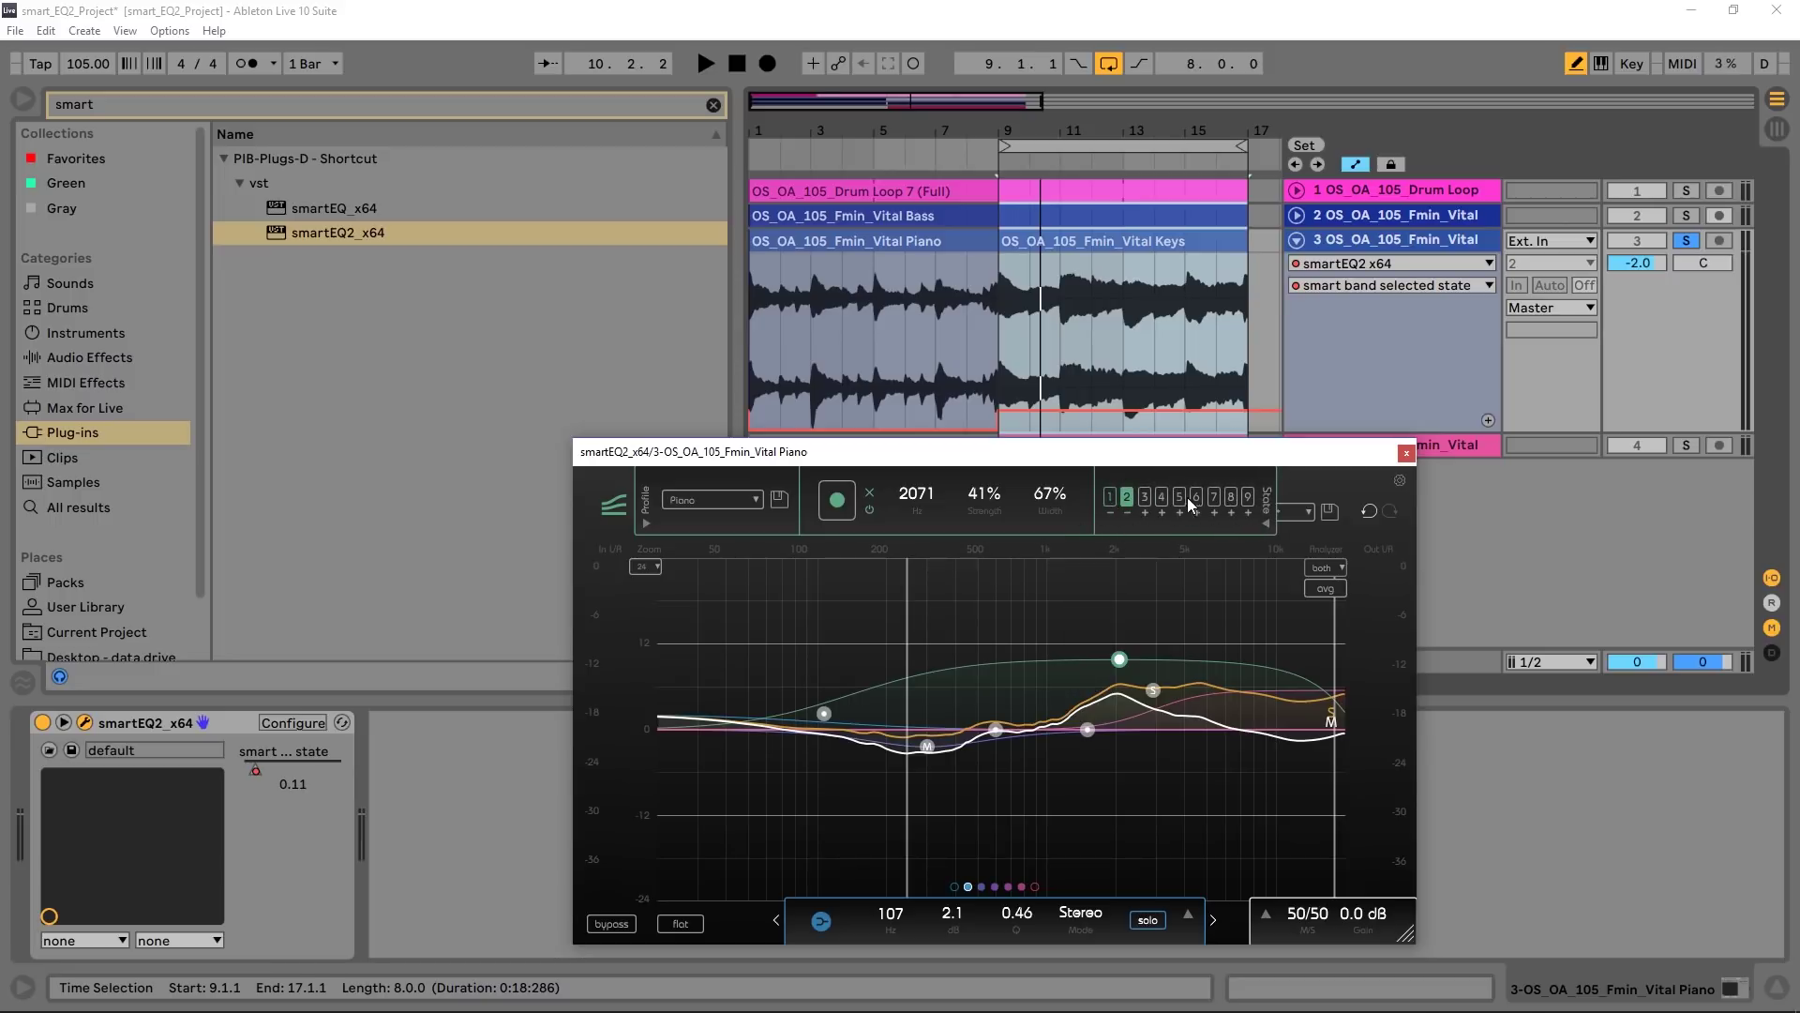
{"action": "left_click", "coordinate": [1266, 522]}
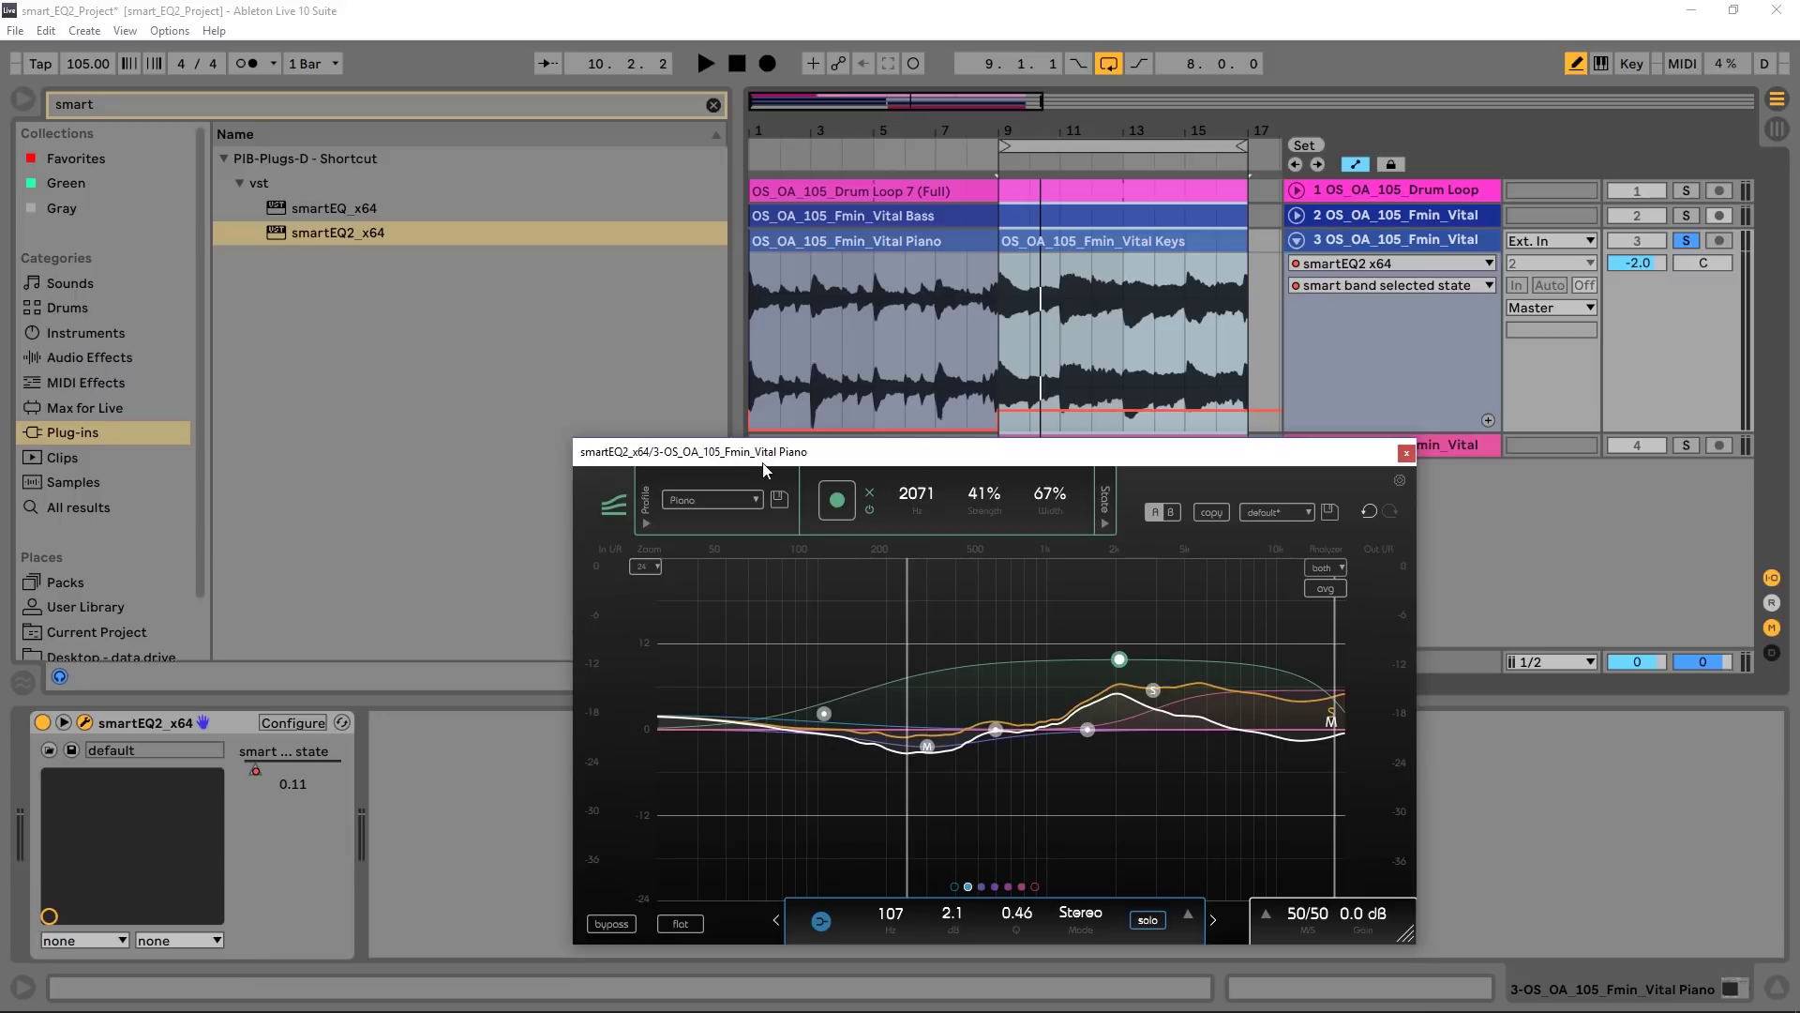
{"action": "left_click_drag", "start_coordinate": [762, 460], "coordinate": [439, 426]}
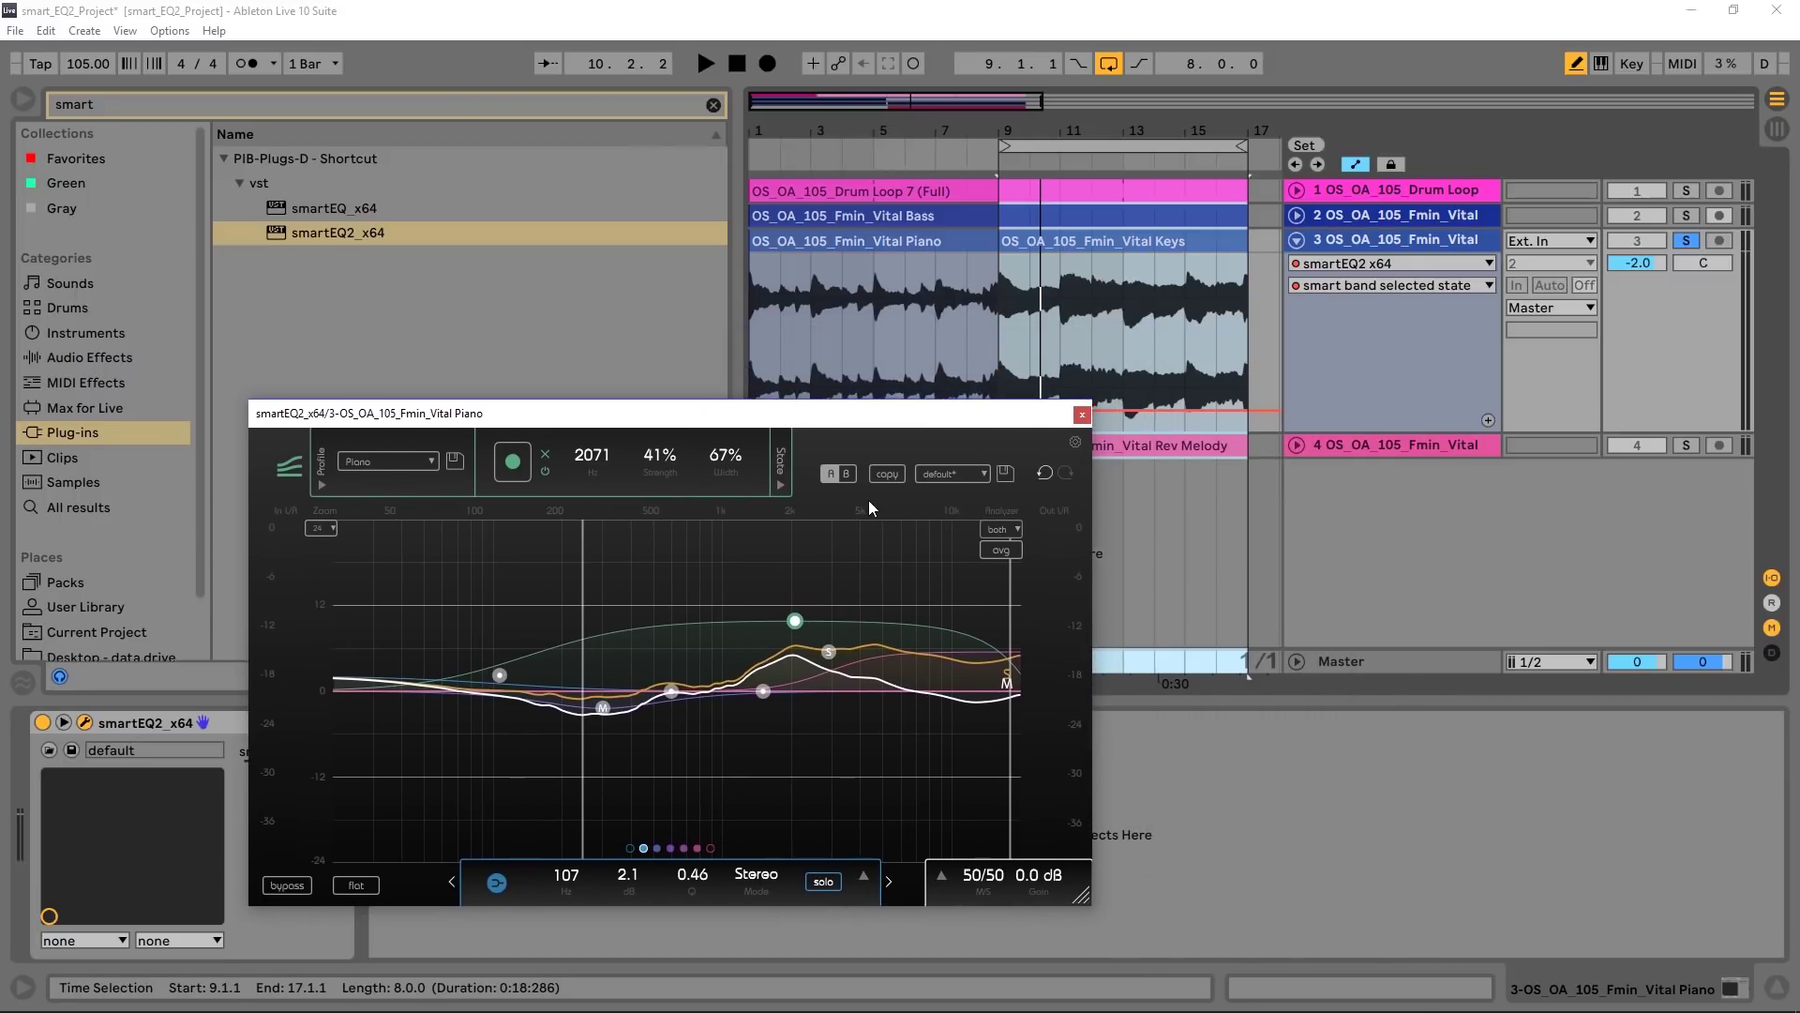
{"action": "left_click", "coordinate": [784, 483]}
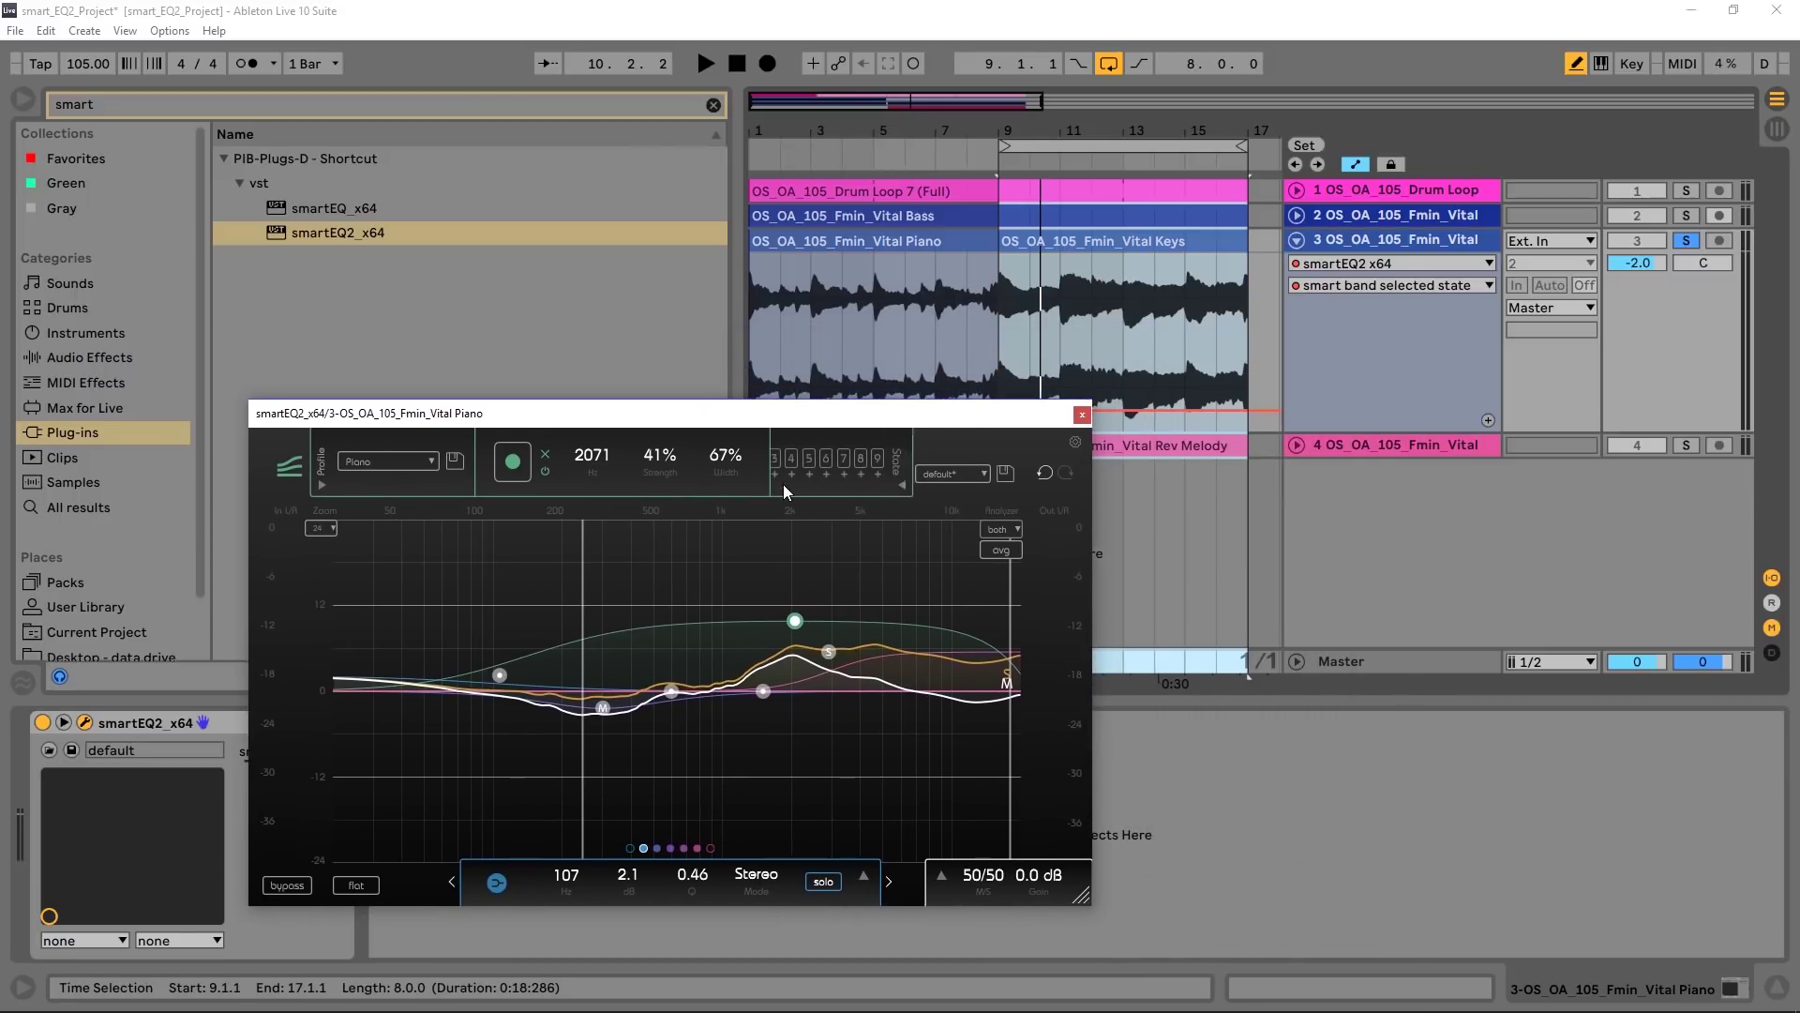